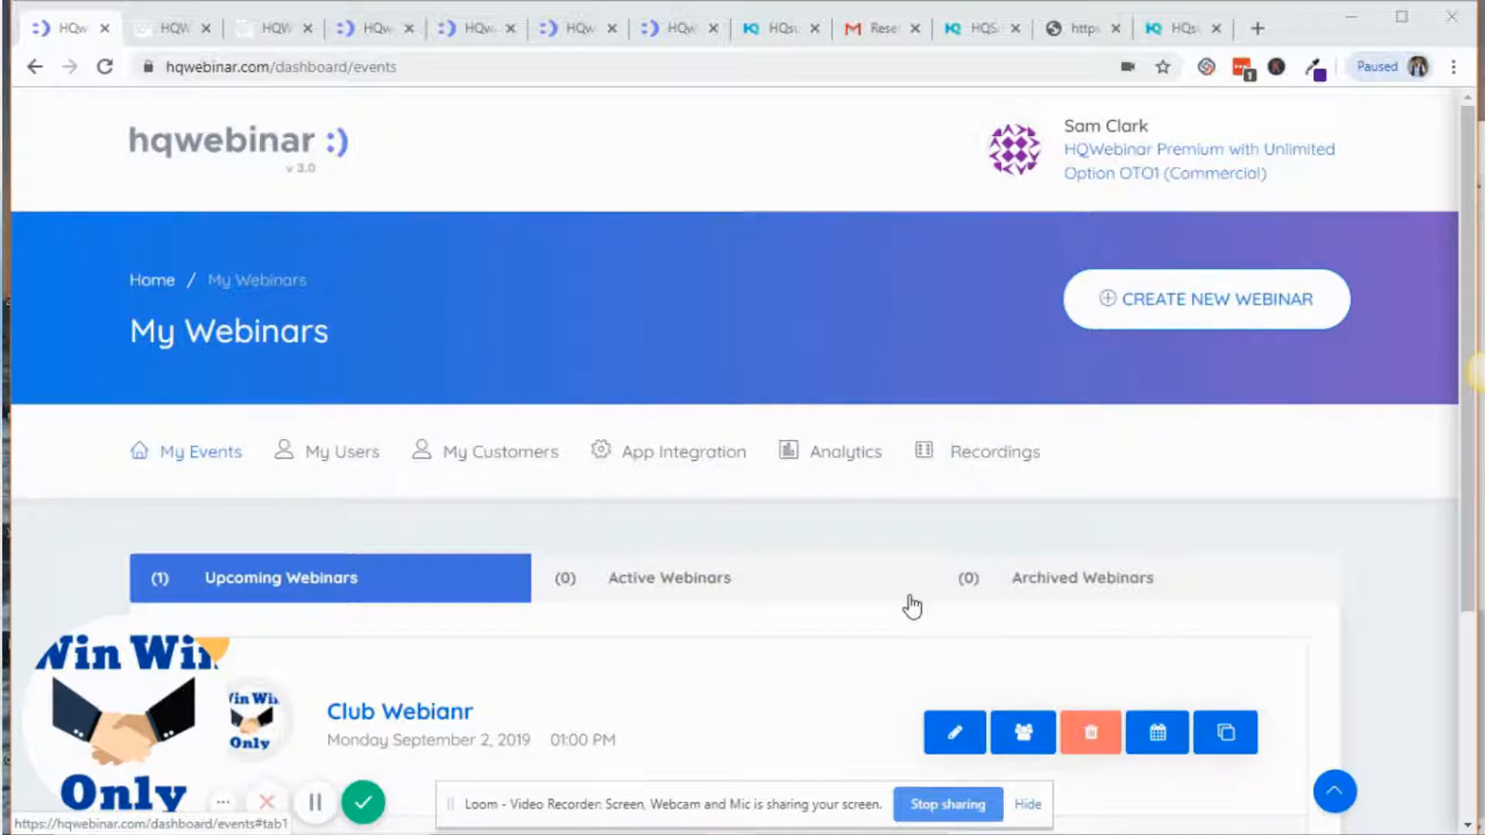
# Step: Look through the HQWebinar documentation page, covering the introduction, the first-webinar instructions and the list of help topics
pyautogui.click(176, 30)
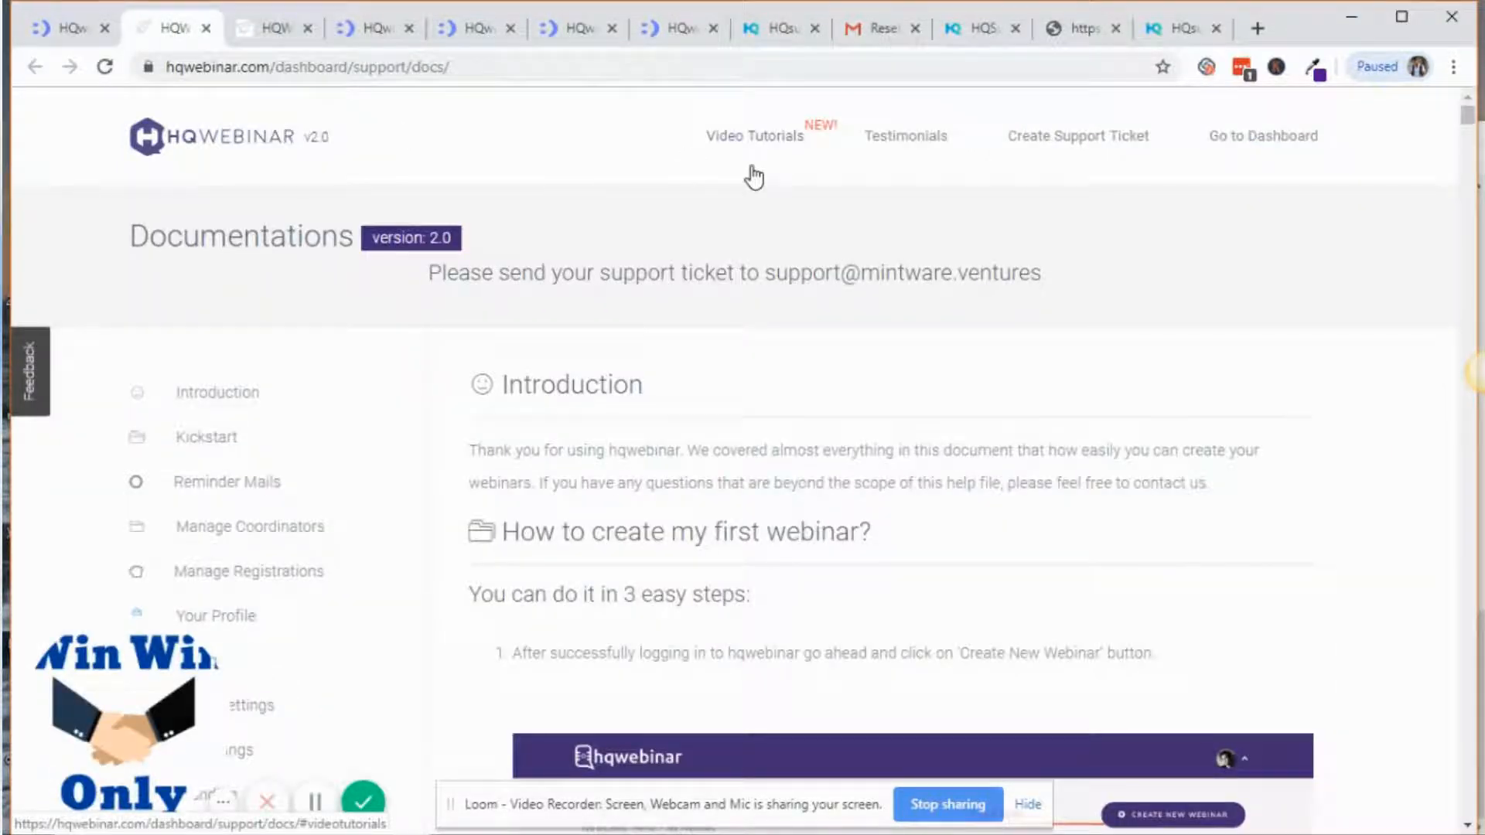
pyautogui.scroll(-3, 1287, 302)
pyautogui.scroll(-3, 1287, 300)
pyautogui.scroll(-2, 294, 397)
pyautogui.scroll(6, 294, 396)
pyautogui.scroll(-1, 302, 391)
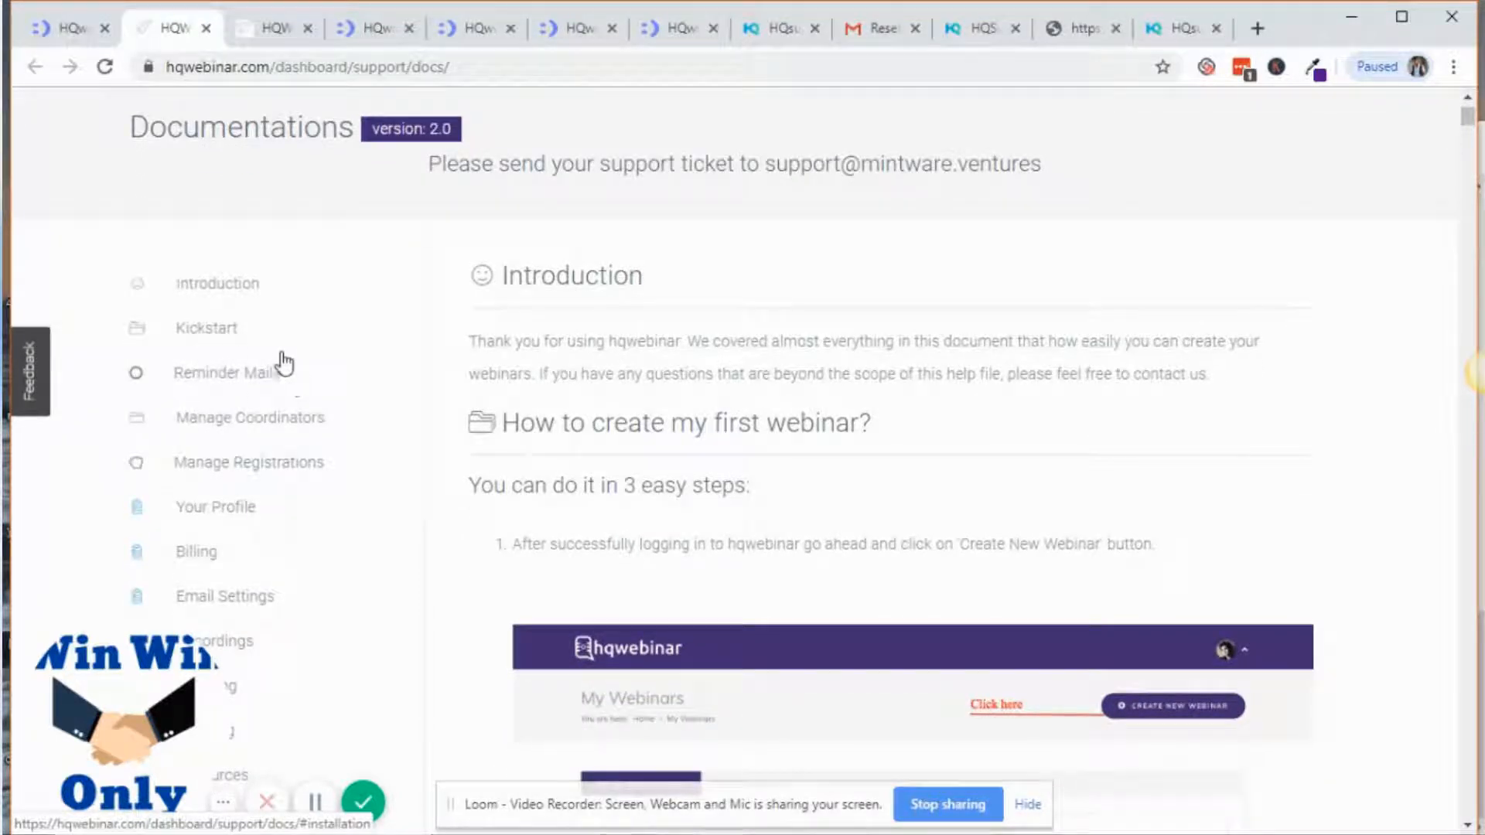
pyautogui.scroll(-3, 294, 369)
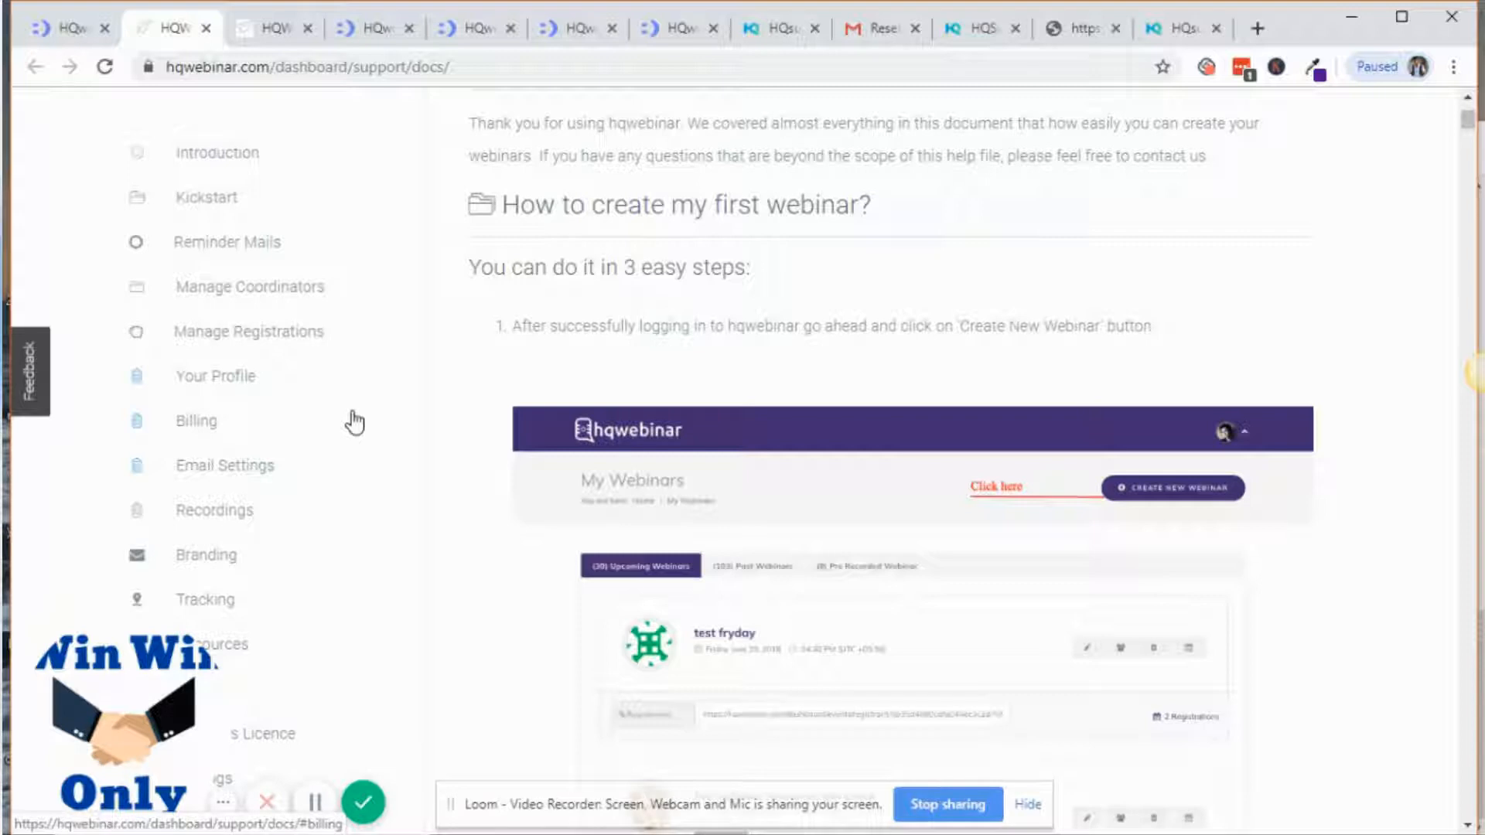
pyautogui.scroll(4, 355, 422)
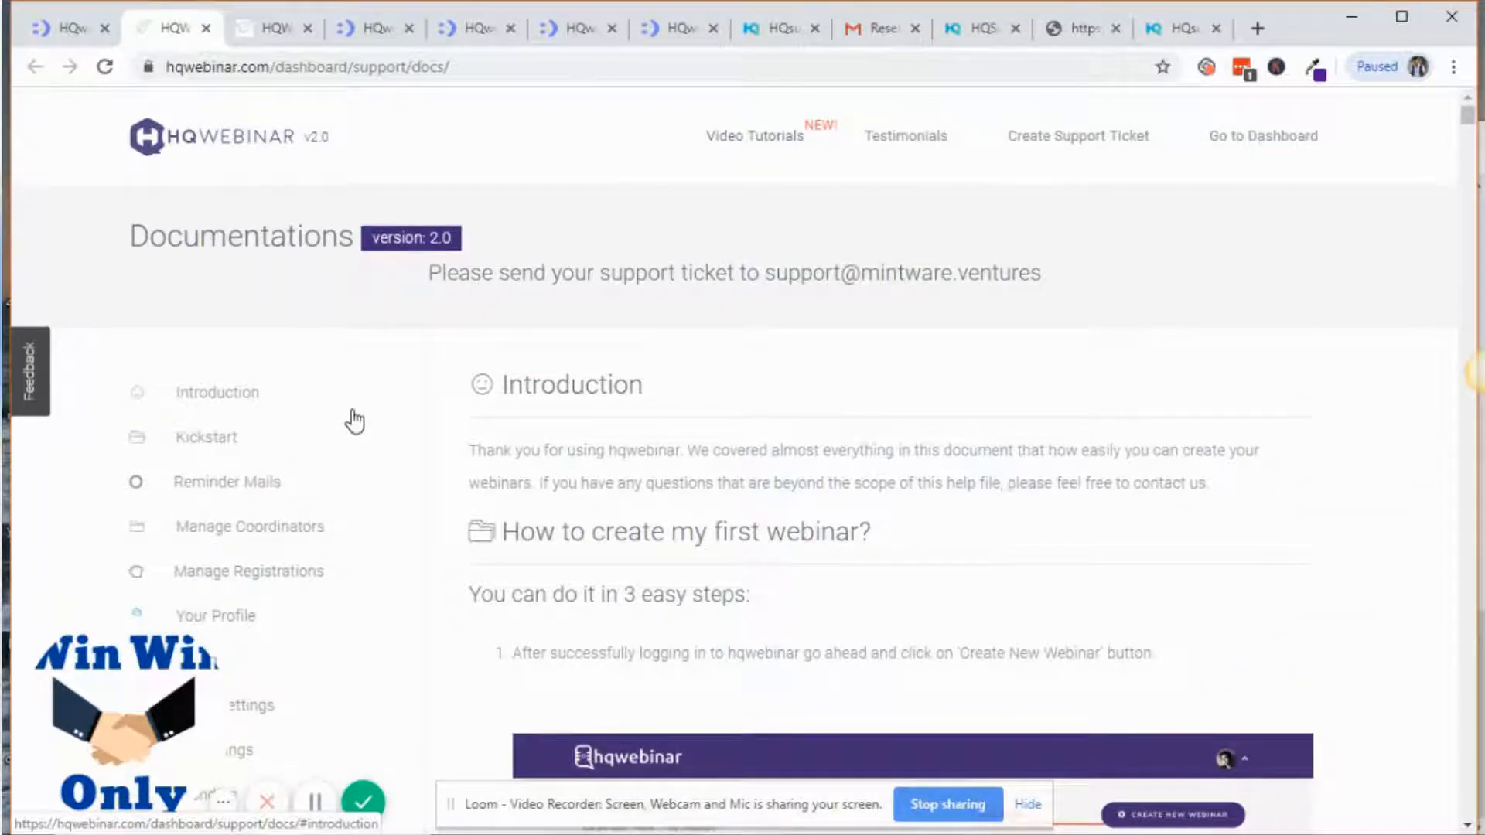
# Step: Browse the documentation's Video Tutorials section, from creating a webinar through recording one, and the Resources instructions below it
pyautogui.click(272, 28)
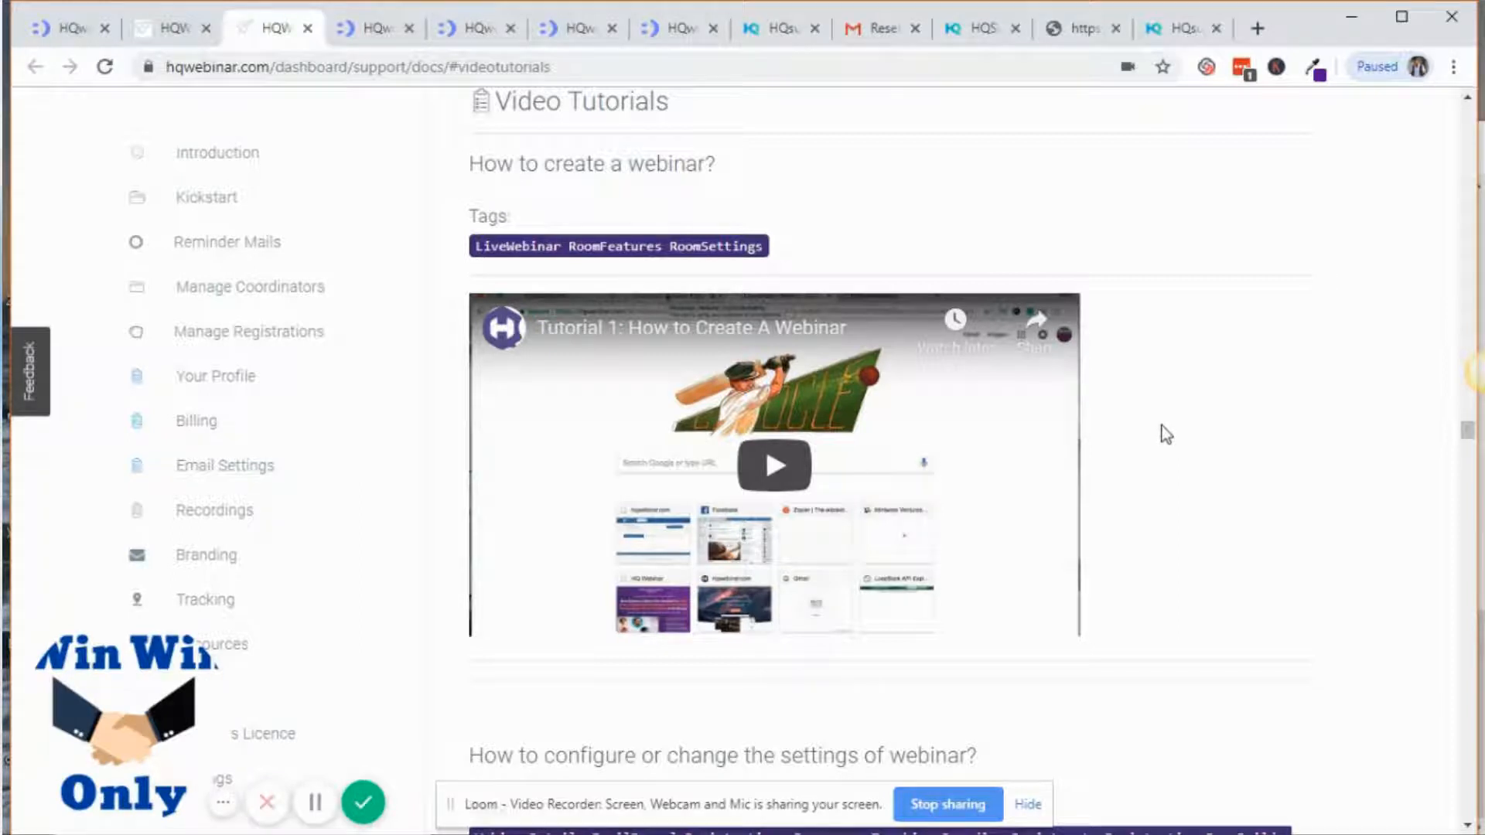
pyautogui.scroll(-8, 1167, 433)
pyautogui.scroll(-10, 1166, 435)
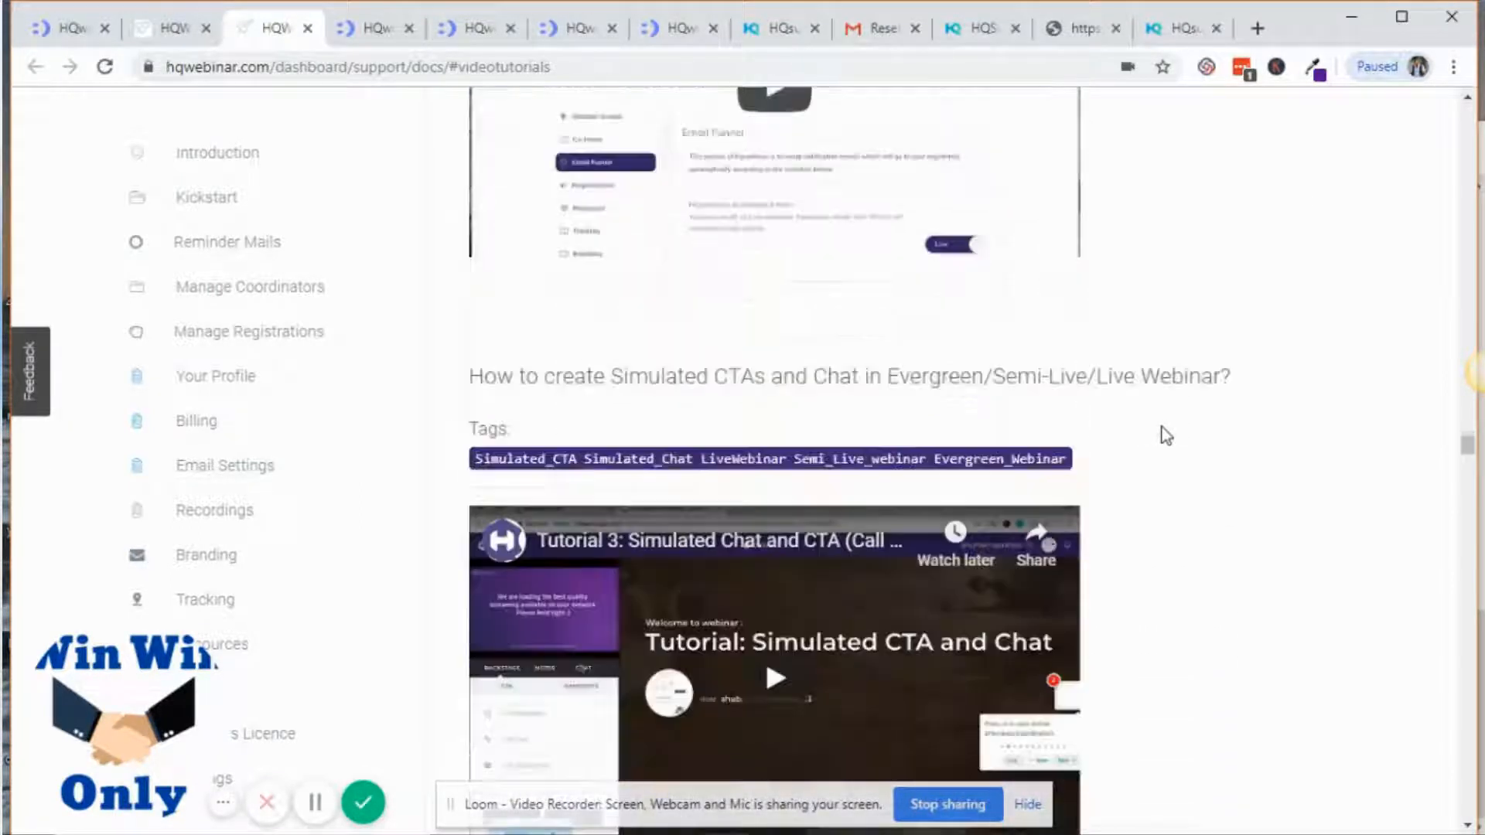
pyautogui.scroll(3, 1166, 436)
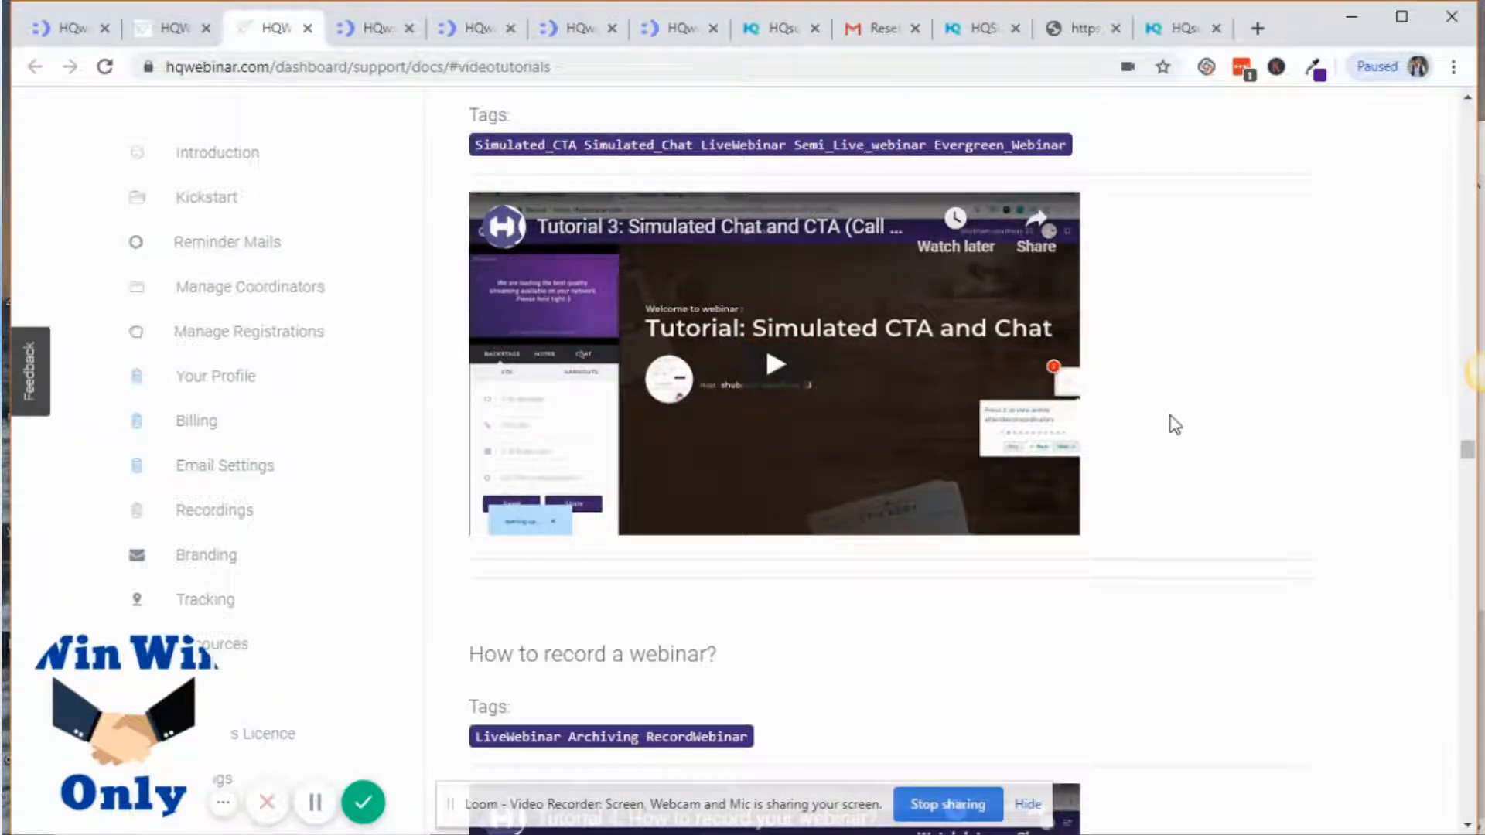
pyautogui.scroll(-5, 1173, 448)
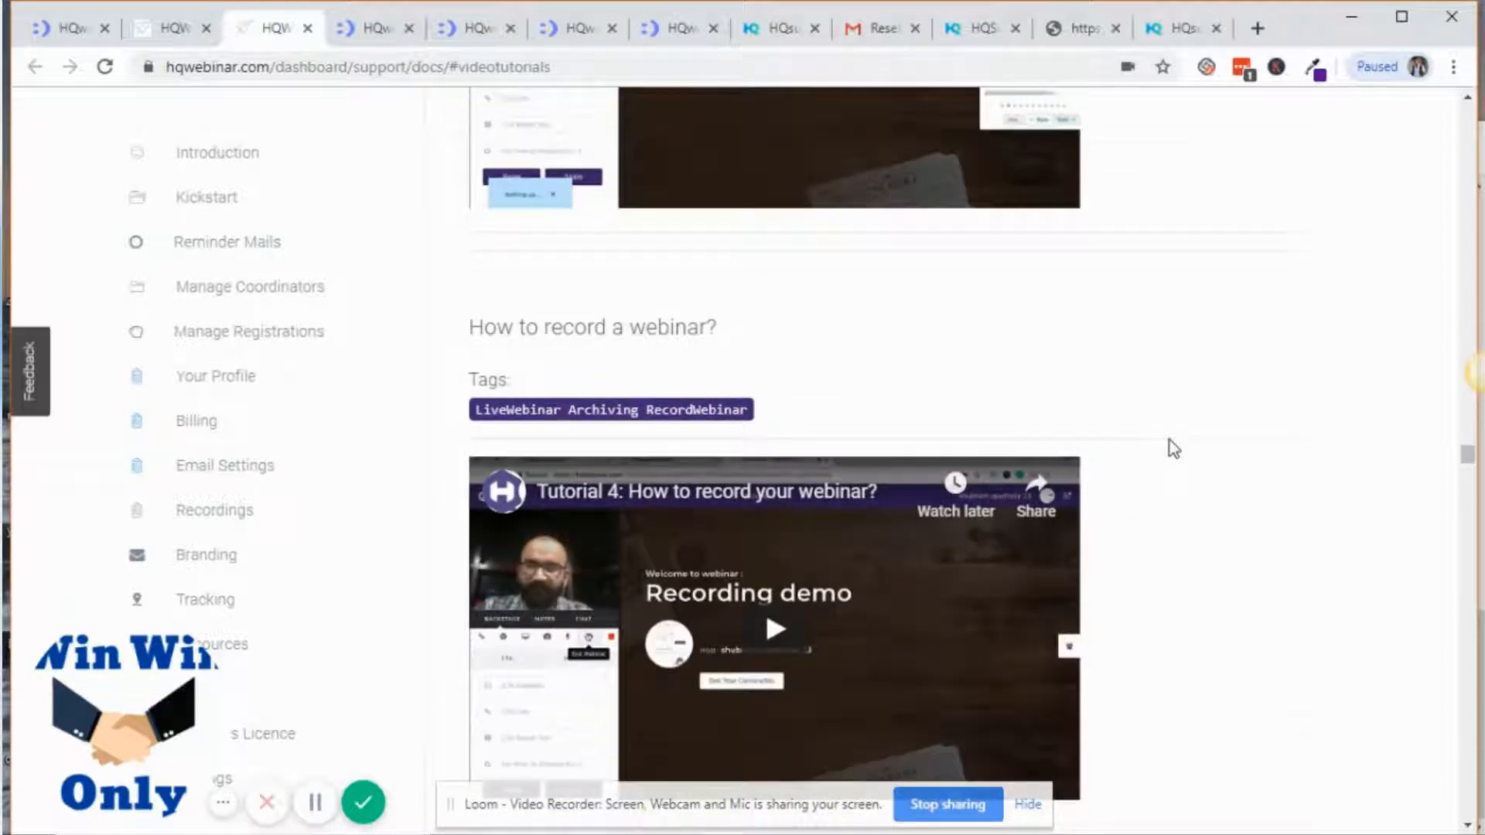
pyautogui.scroll(-8, 1170, 440)
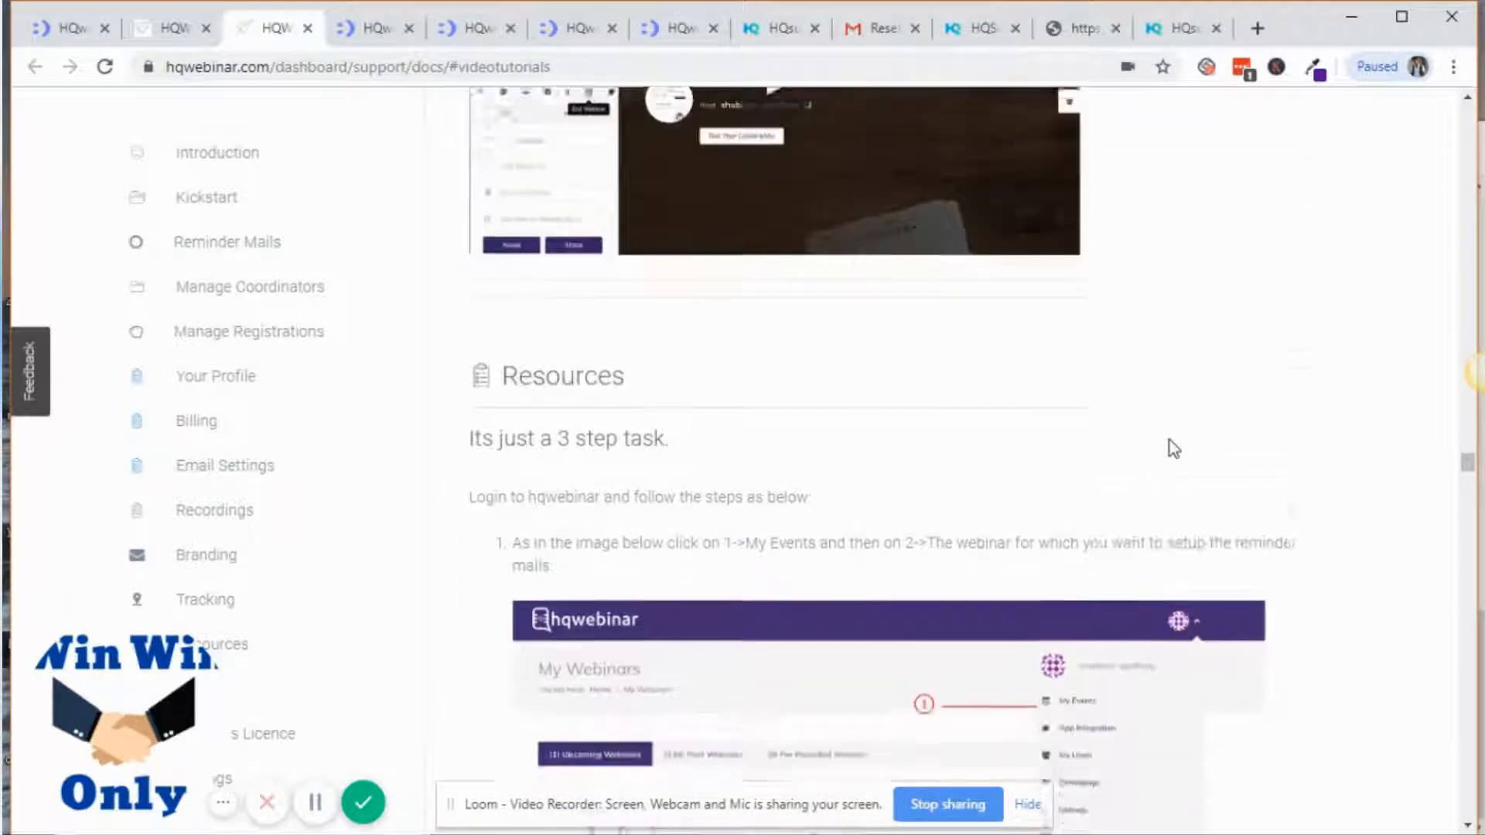
pyautogui.scroll(-12, 1173, 449)
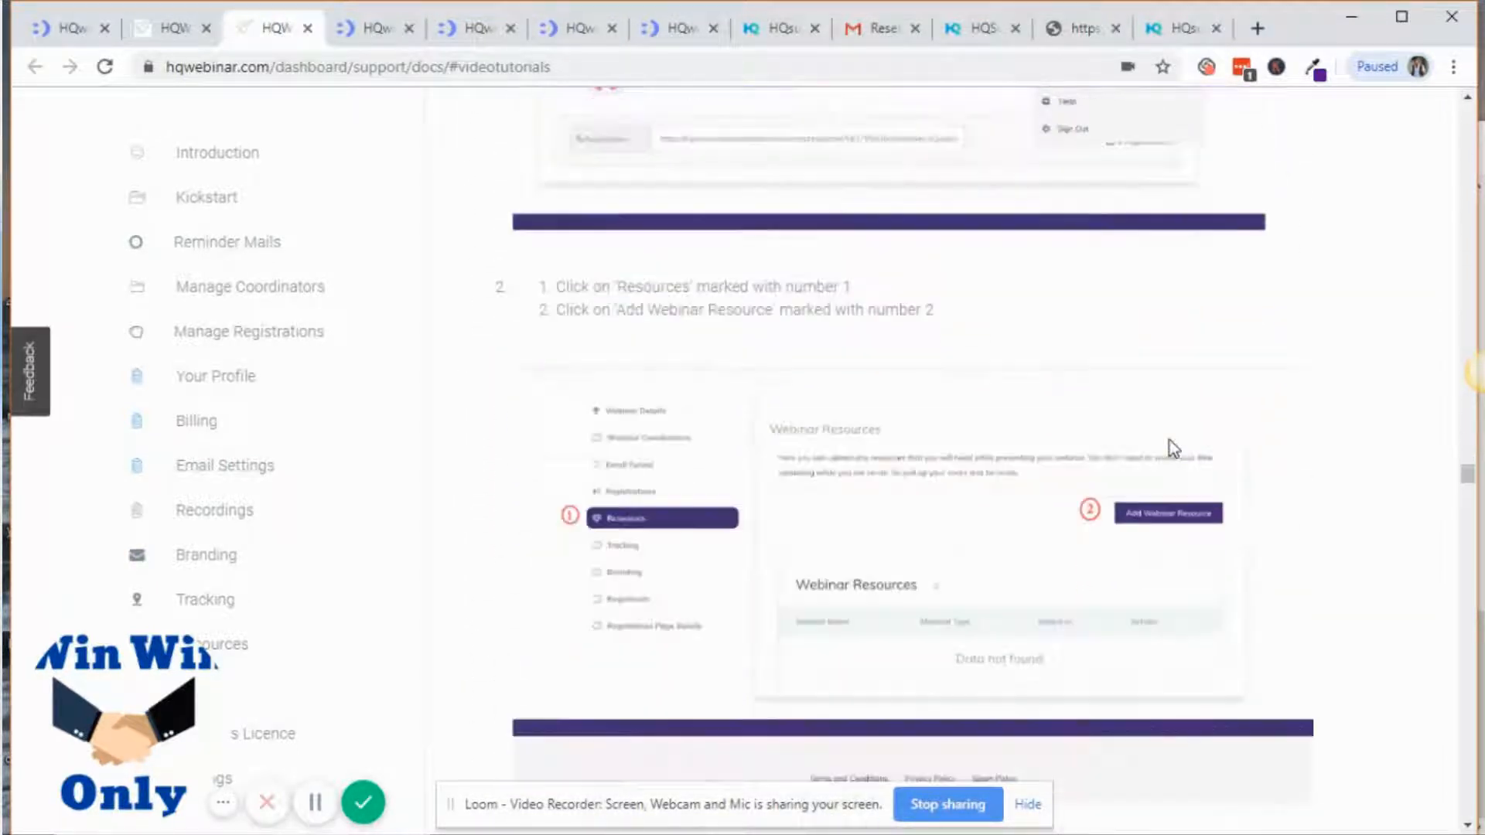
pyautogui.scroll(12, 1170, 439)
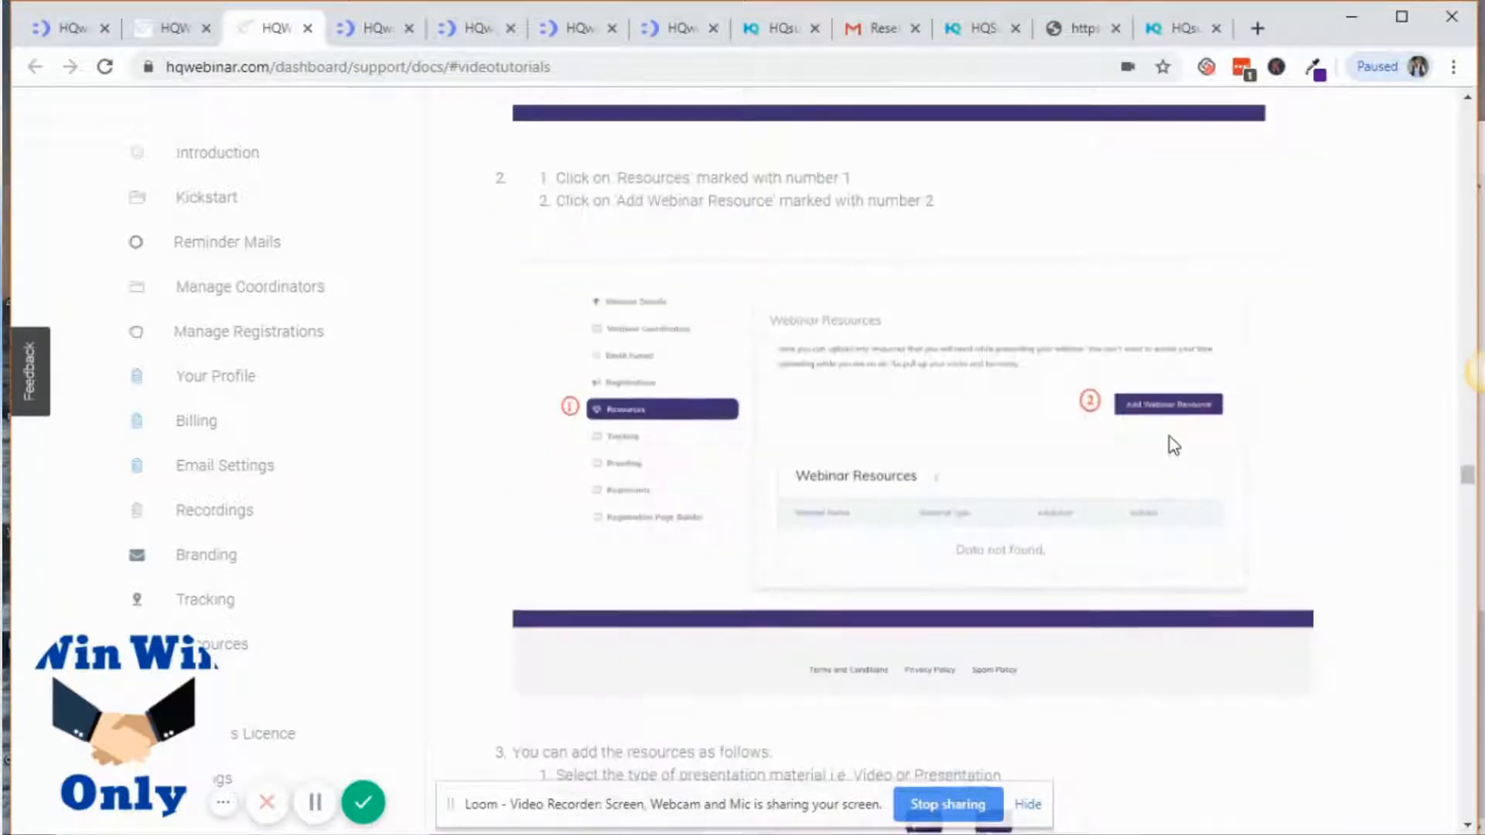
pyautogui.scroll(8, 1169, 441)
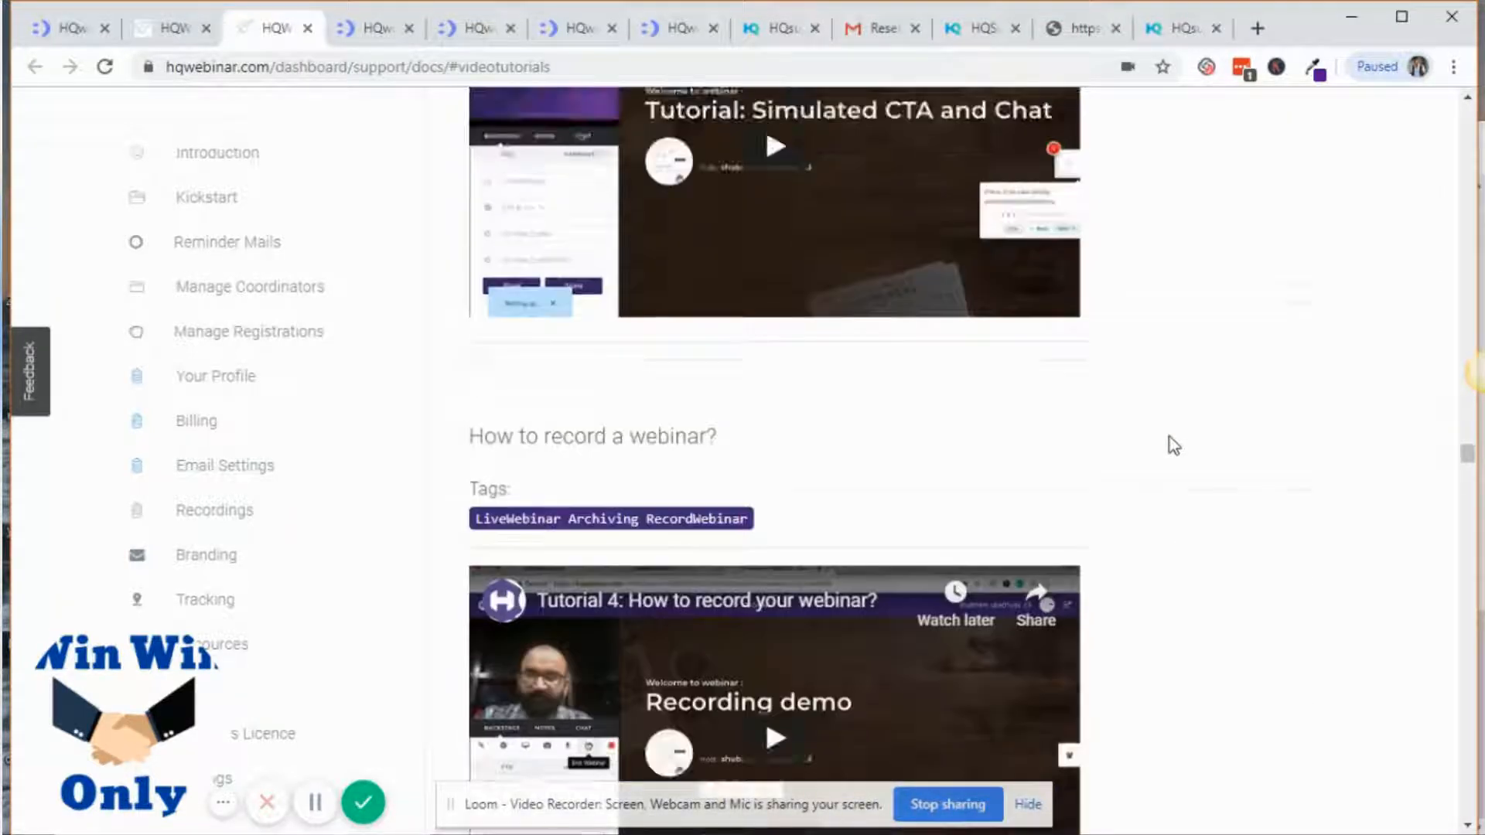
# Step: Return to the My Webinars dashboard and start creating a new live webinar
pyautogui.click(68, 29)
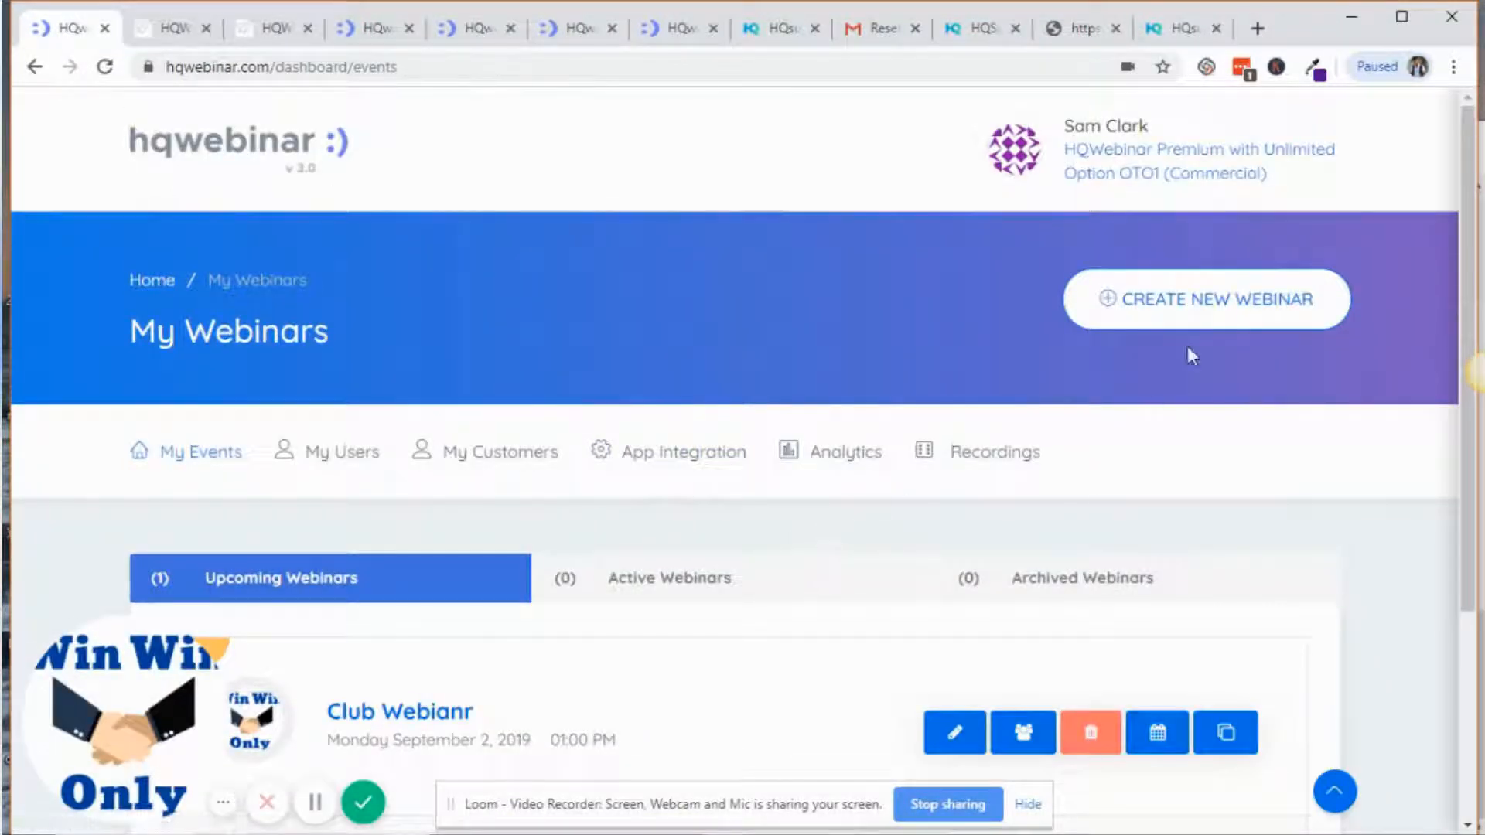
pyautogui.click(1213, 304)
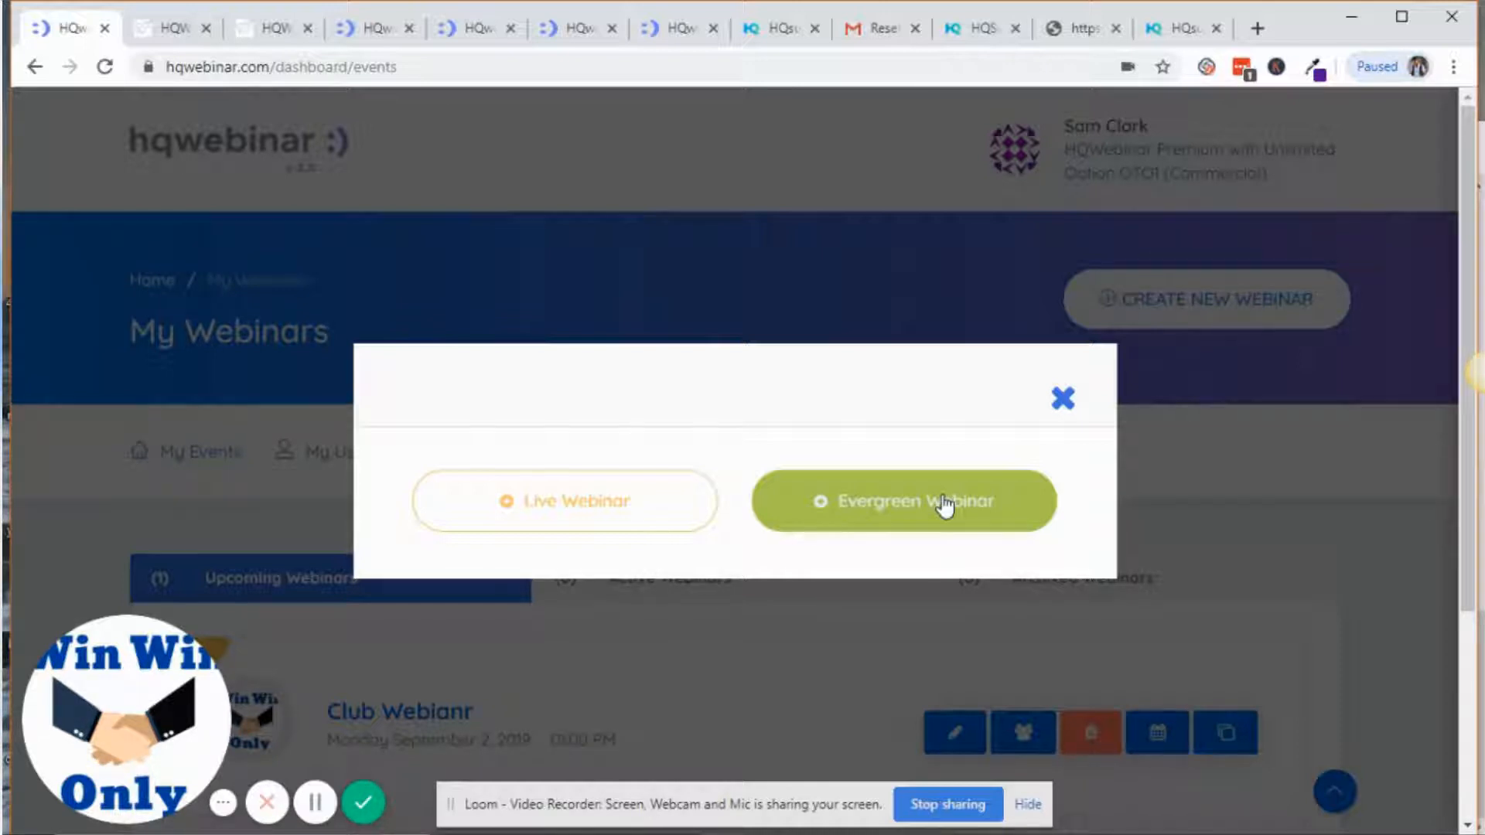
pyautogui.click(592, 521)
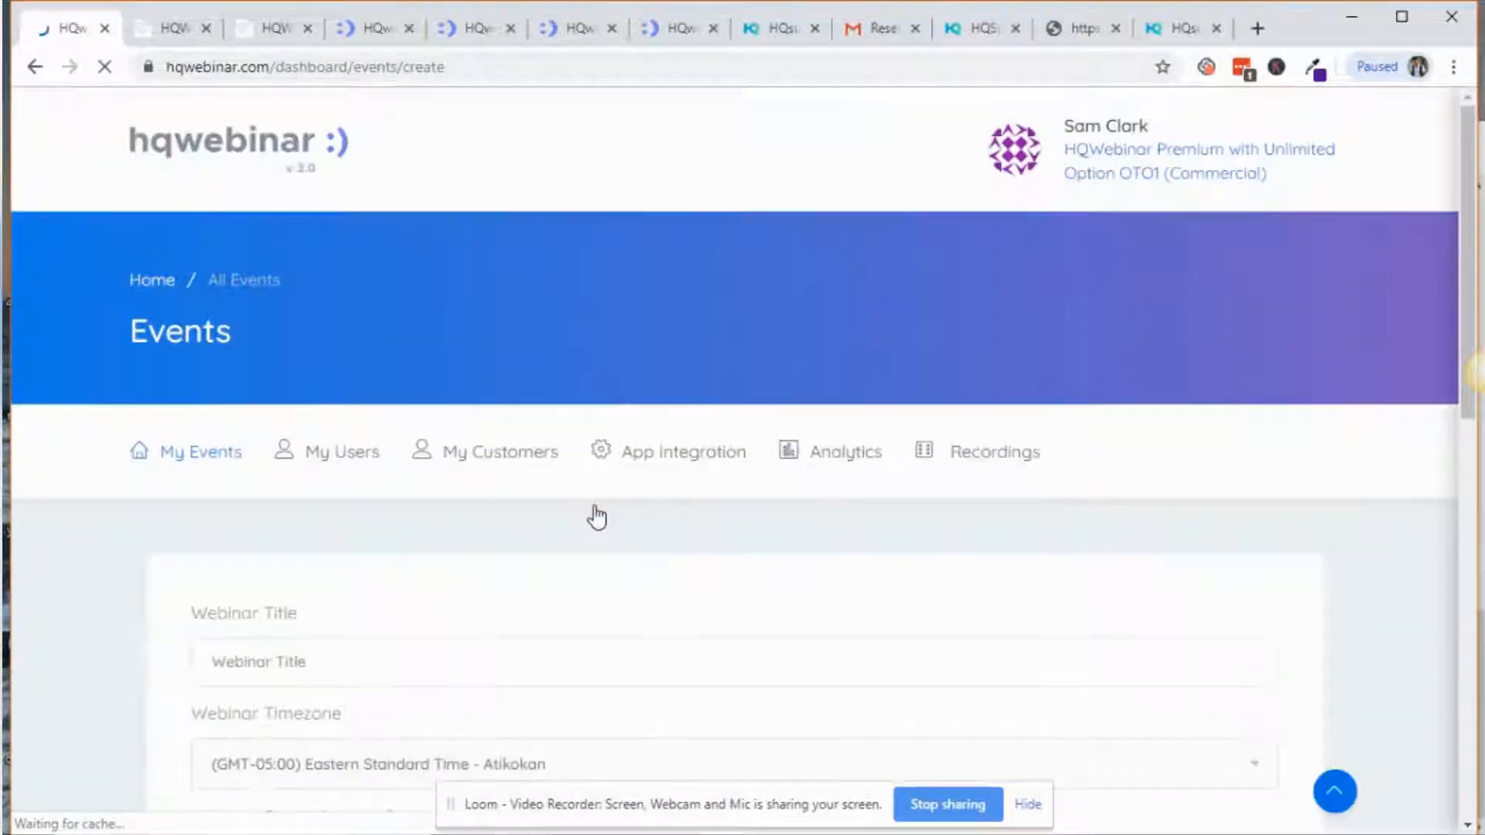
# Step: Examine the new webinar form's title, timezone, picture, tags, date and time fields
pyautogui.scroll(-4, 790, 570)
pyautogui.scroll(-2, 792, 560)
pyautogui.scroll(5, 781, 553)
pyautogui.scroll(-8, 560, 502)
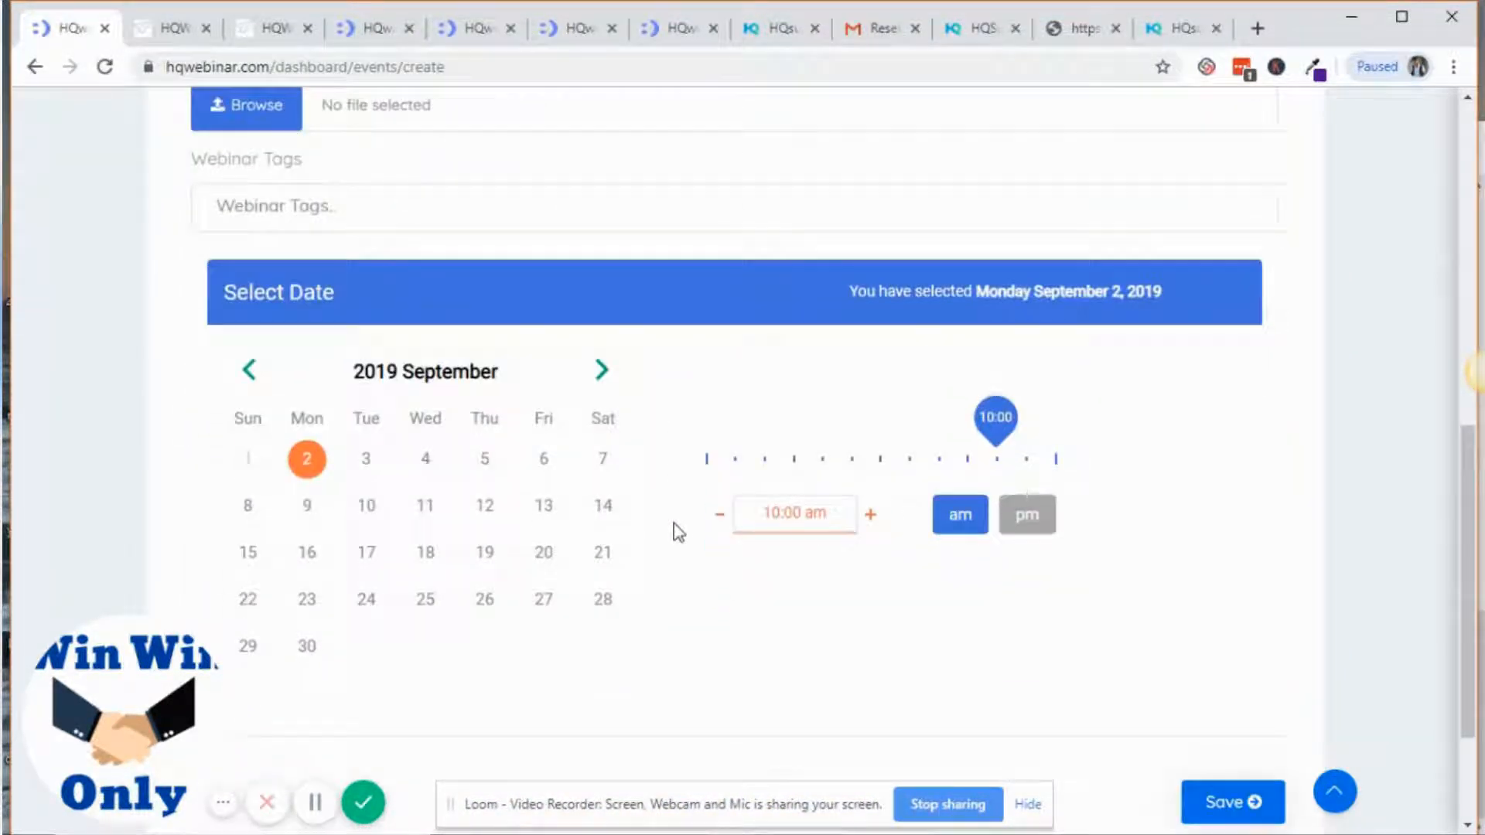
pyautogui.scroll(-2, 676, 531)
pyautogui.scroll(7, 676, 530)
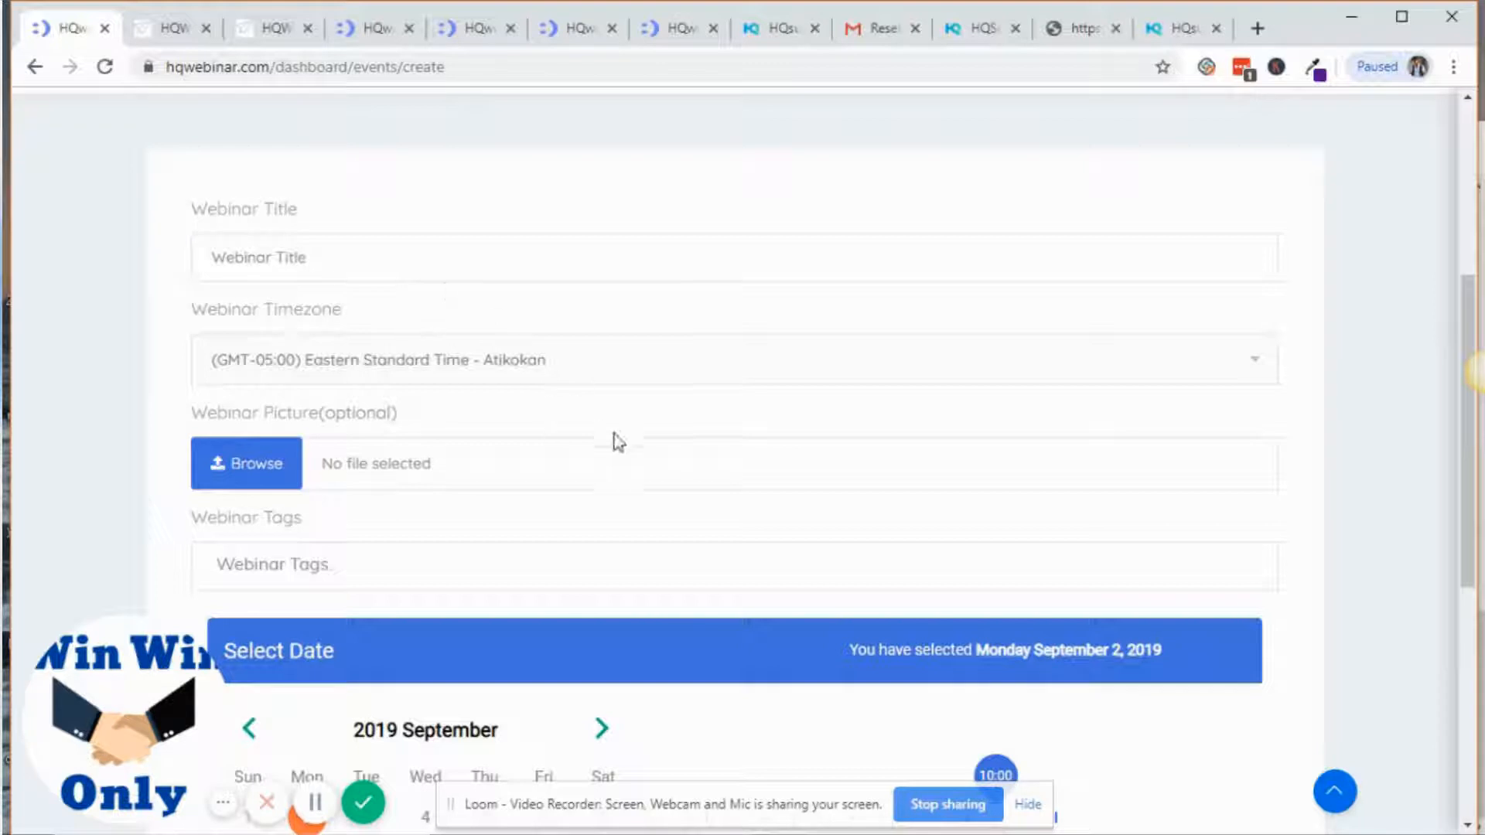
pyautogui.scroll(-3, 634, 440)
pyautogui.scroll(3, 623, 430)
pyautogui.scroll(5, 573, 368)
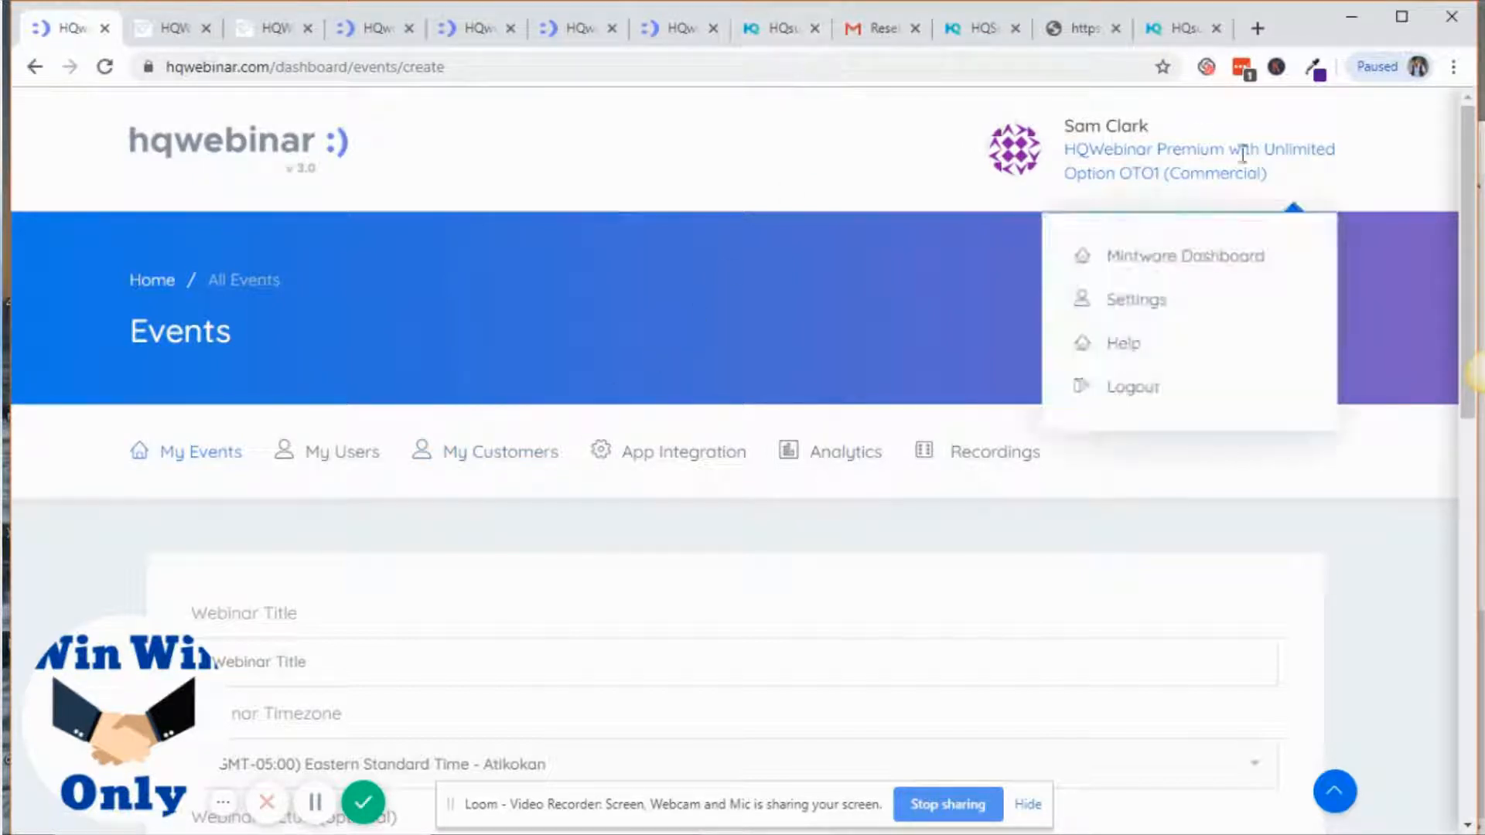
# Step: Switch to the HQSuite Agency Panel to view its HQWebinar and MeetZippy user management options
pyautogui.click(767, 31)
pyautogui.click(981, 39)
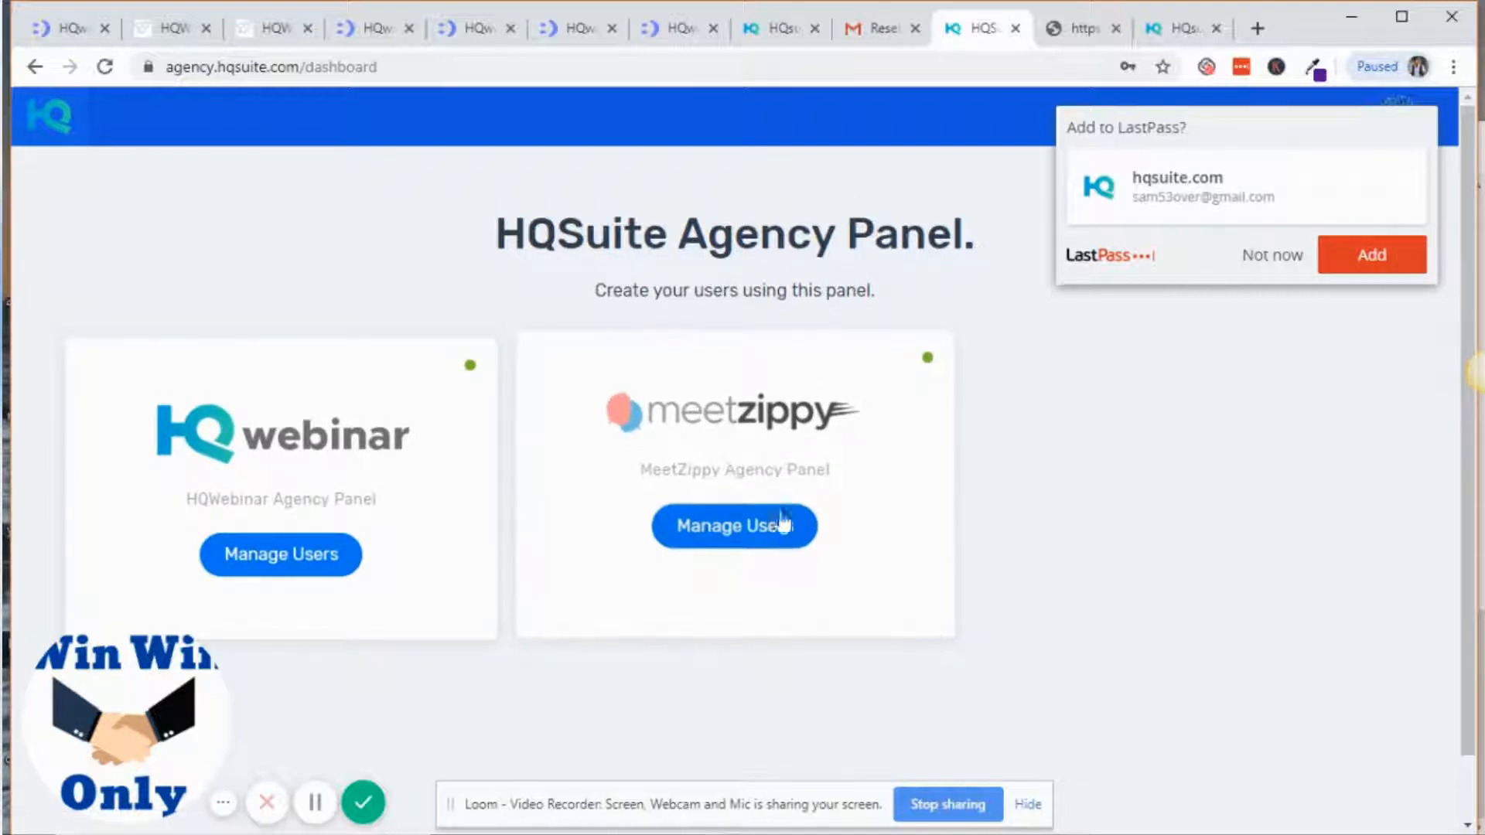
# Step: Switch to the Club Webianr event's management page and review its settings sections, from Webinar Details to Subtitles/Captions
pyautogui.click(377, 30)
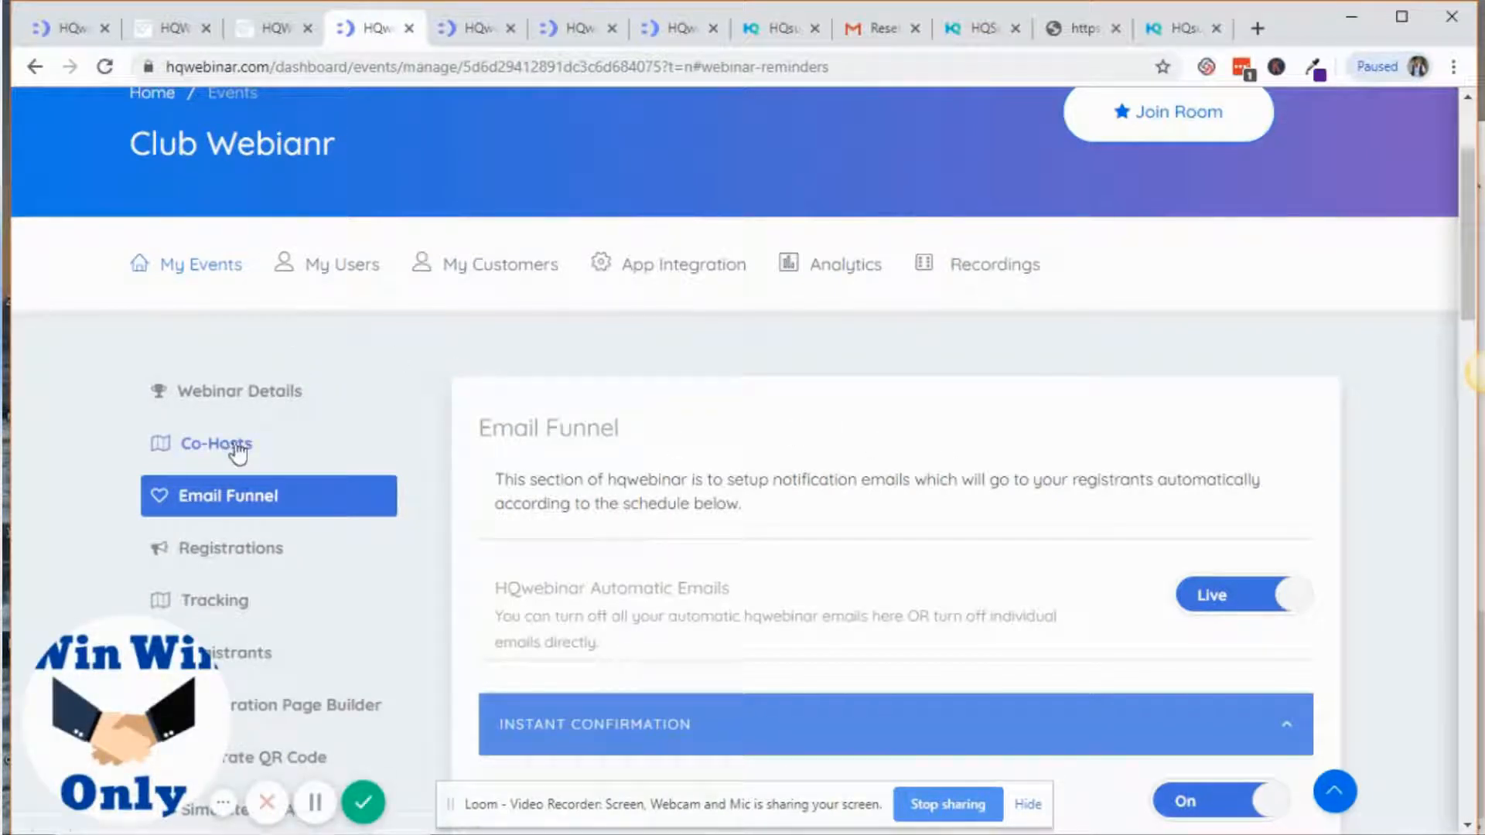
pyautogui.scroll(-2, 255, 518)
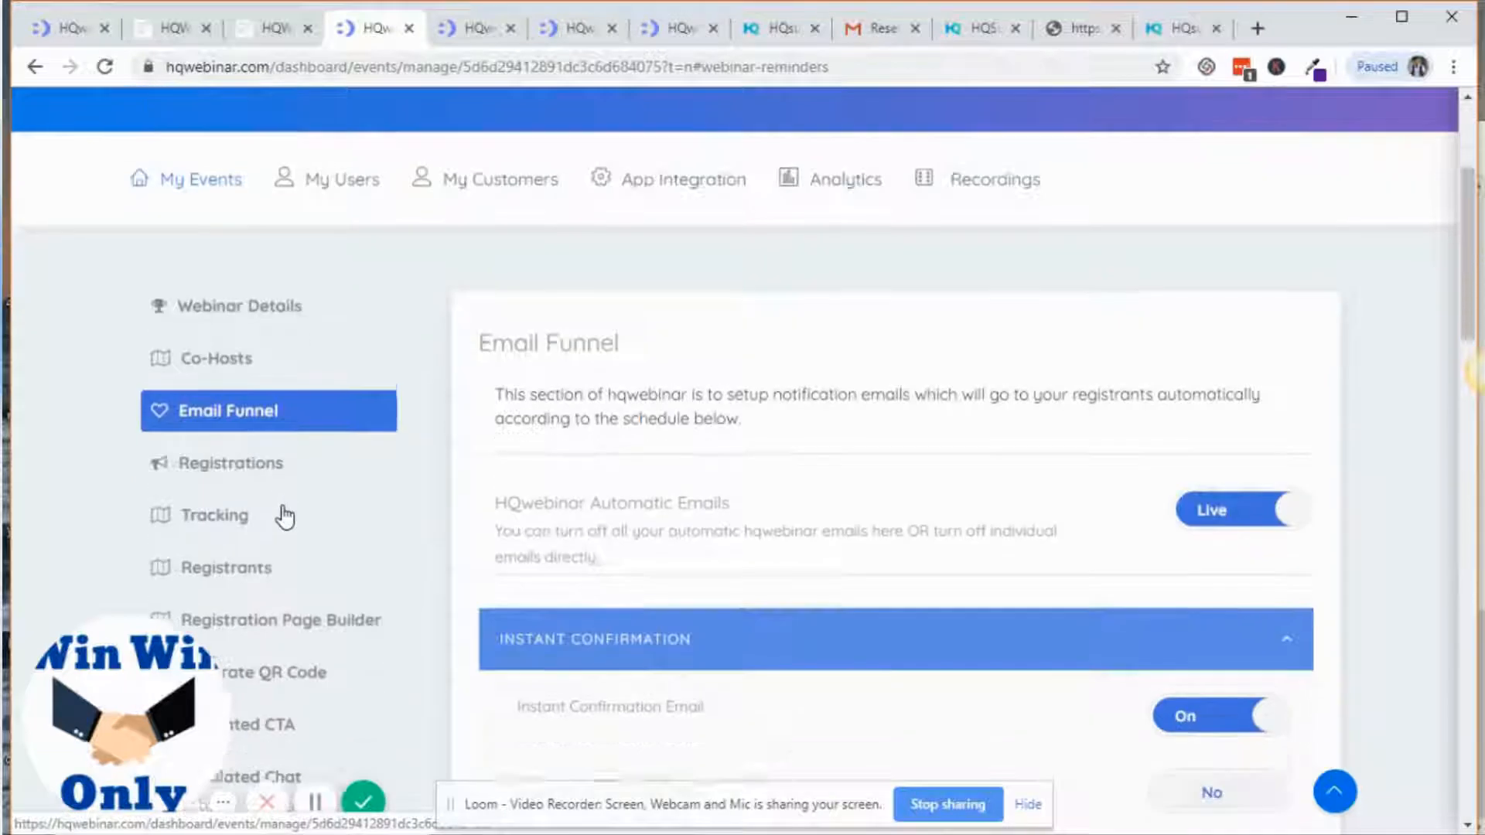
pyautogui.scroll(-2, 255, 533)
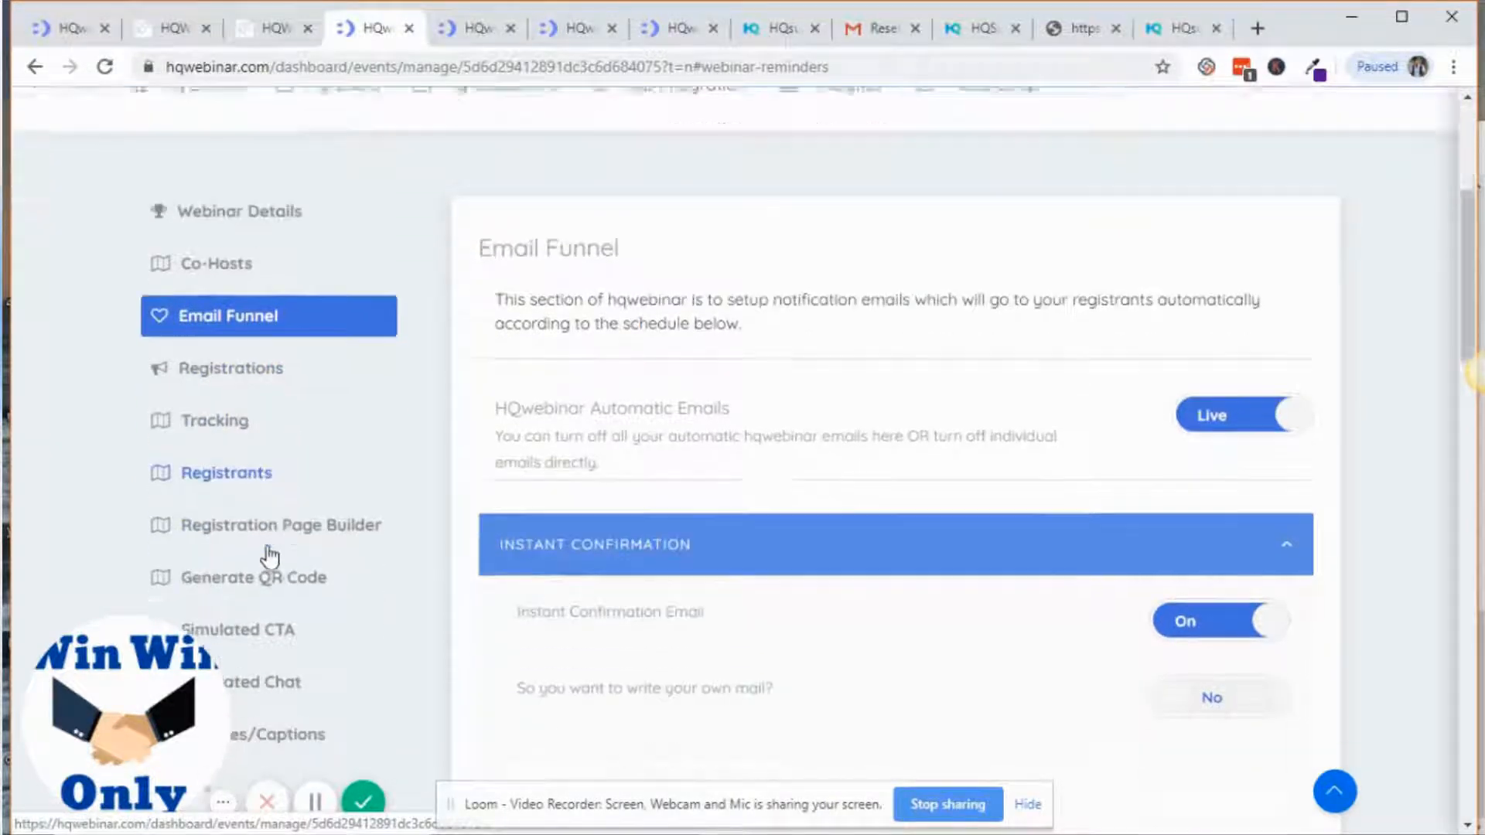
pyautogui.scroll(-2, 275, 495)
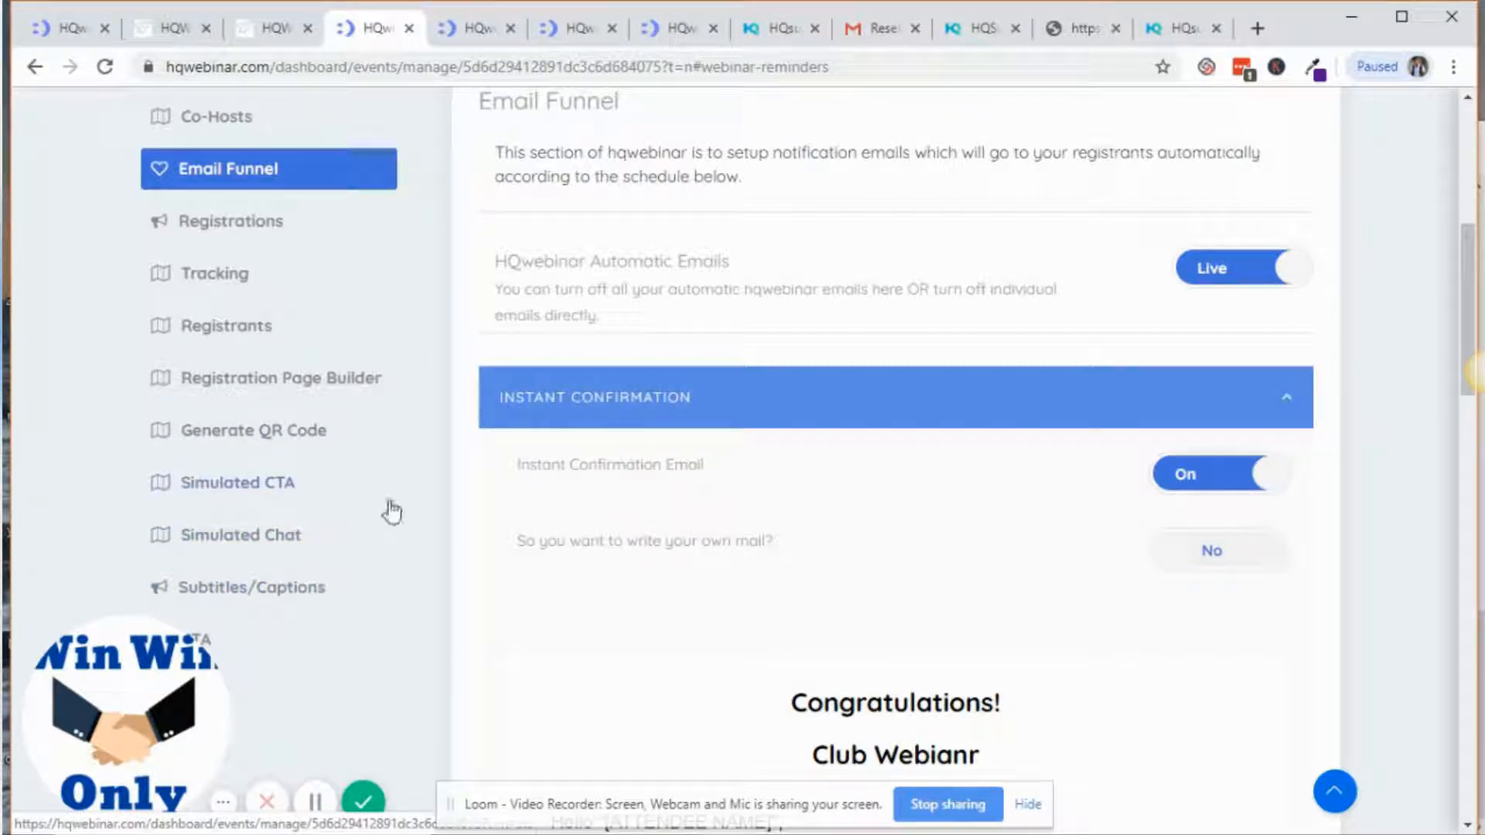
pyautogui.scroll(4, 393, 503)
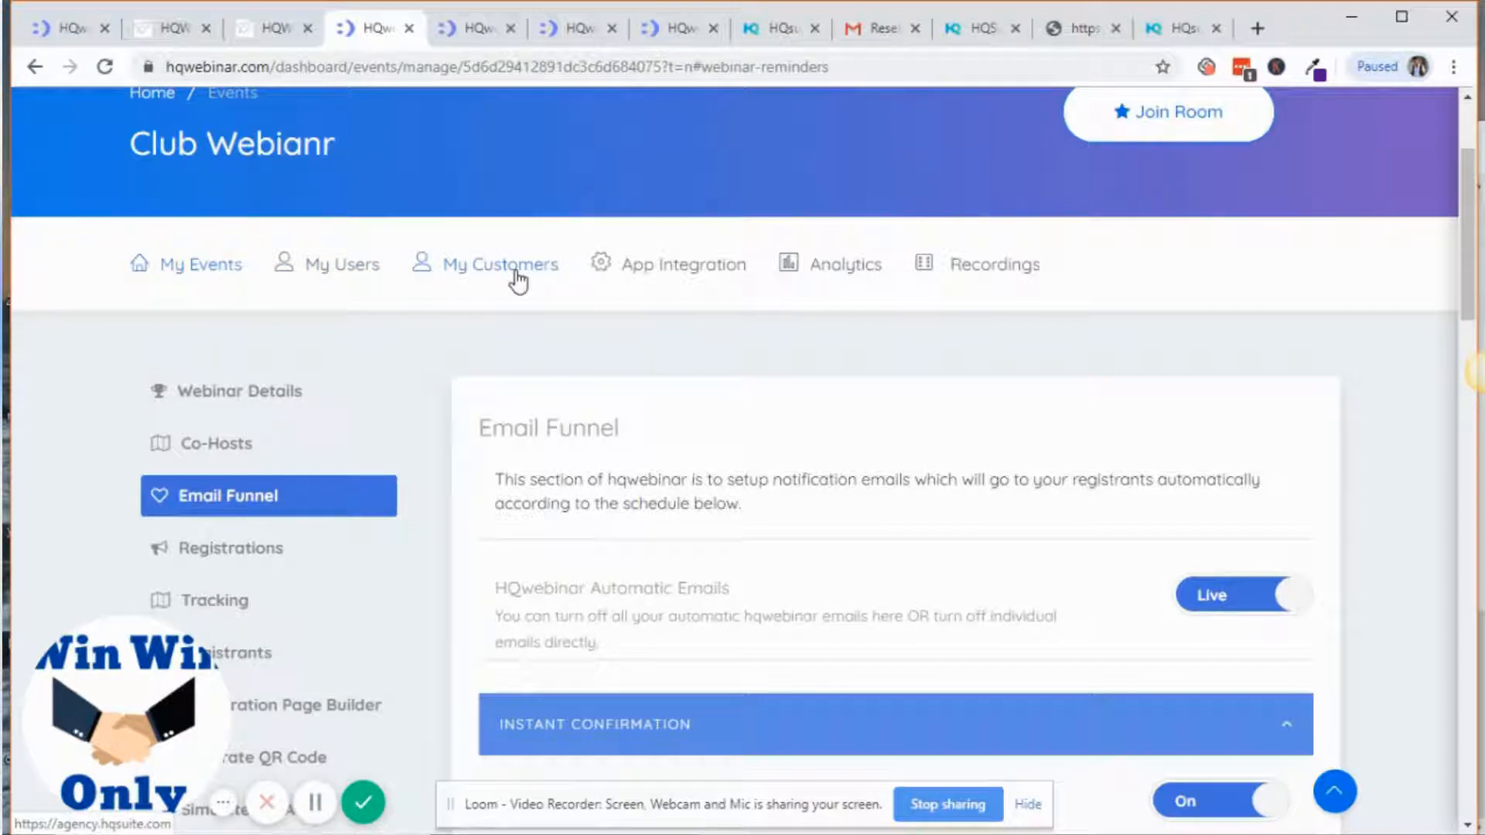
# Step: Bring up the App Integration page and review the list of connectable services from Paypal to 1ShoppingCart
pyautogui.click(672, 268)
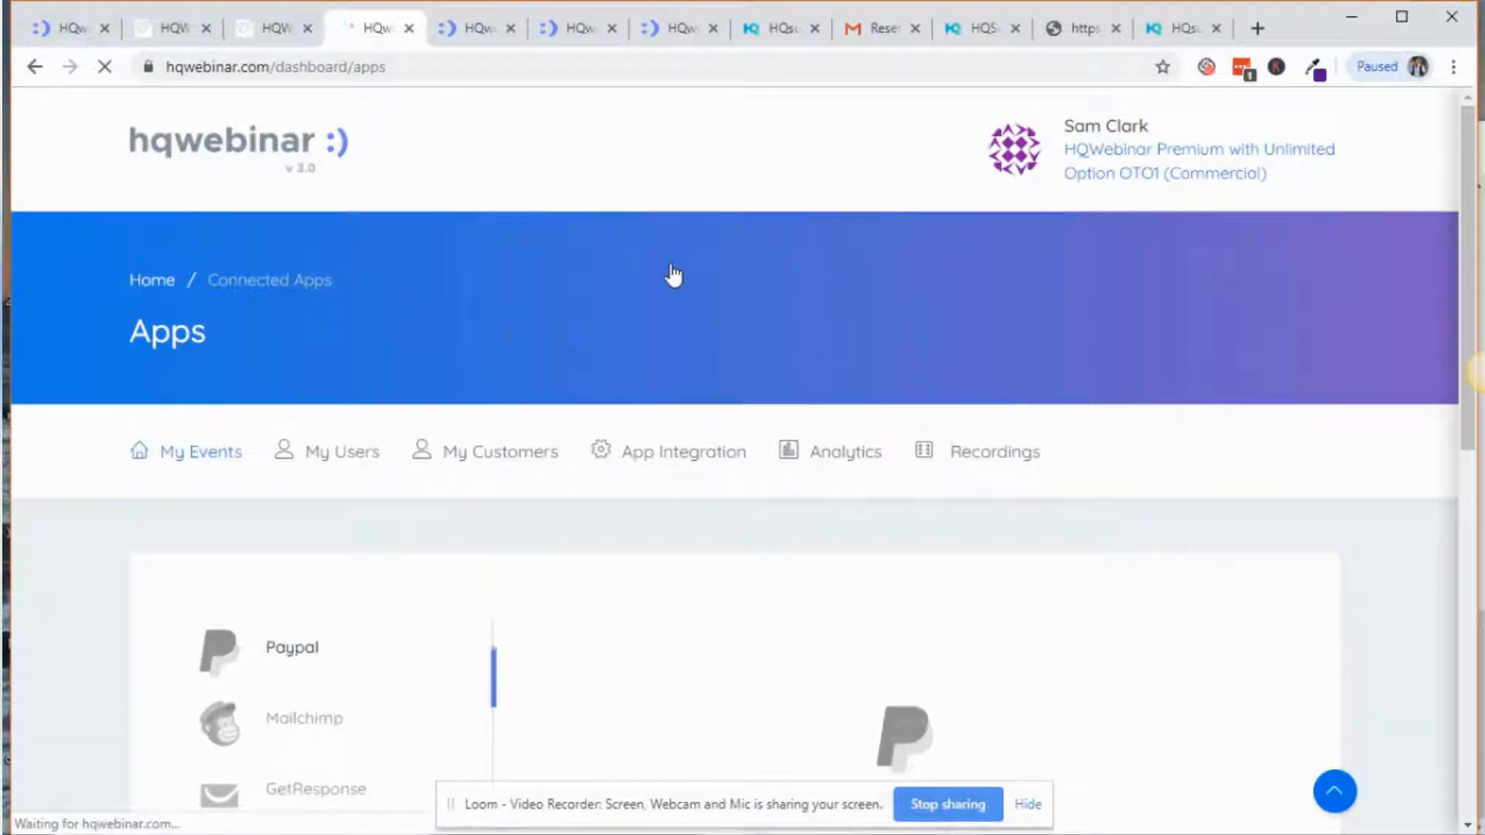
pyautogui.scroll(-4, 1197, 441)
pyautogui.scroll(-1, 1200, 439)
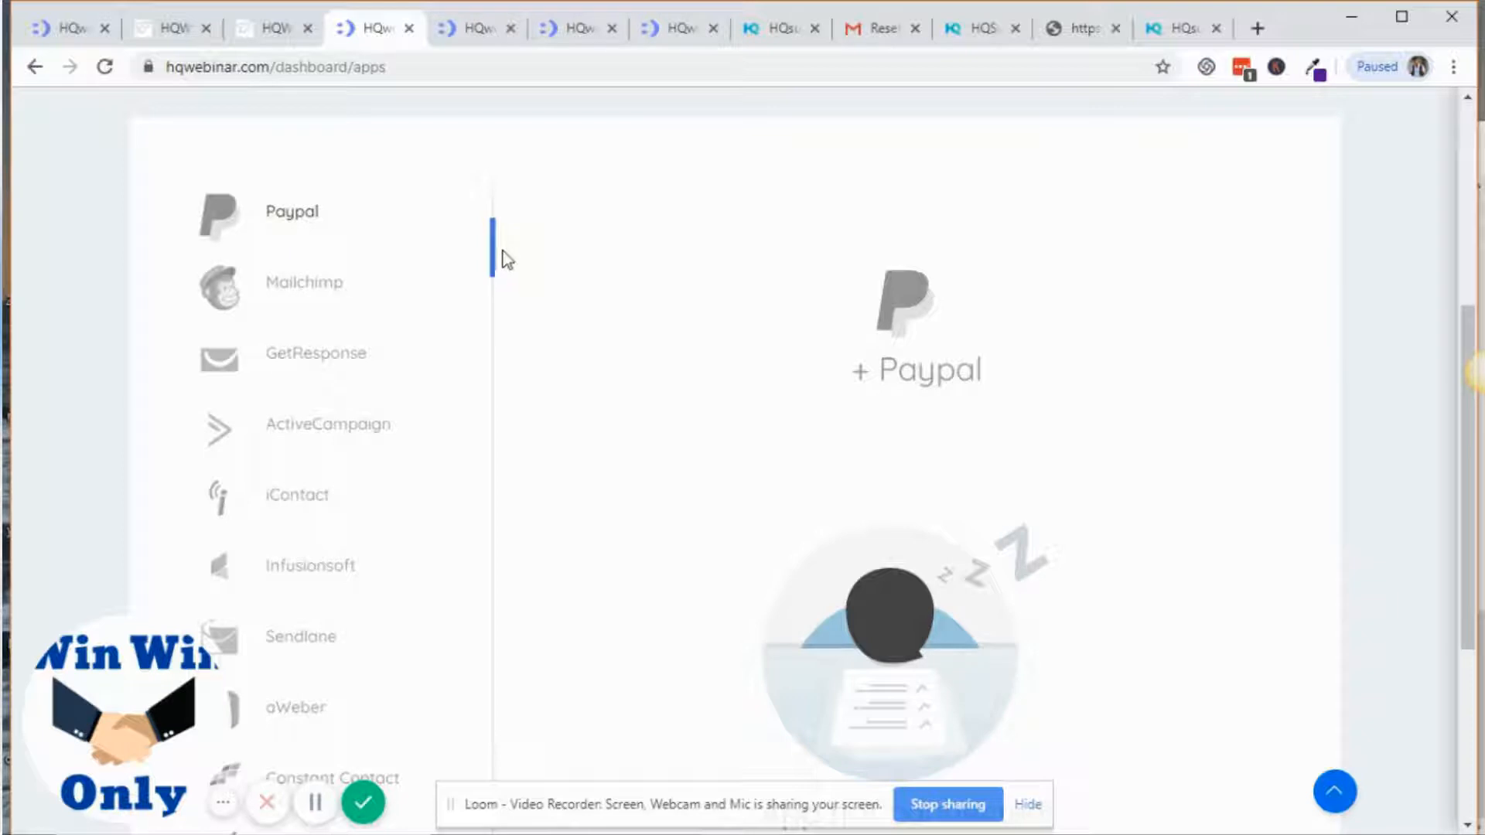
pyautogui.moveTo(495, 266); pyautogui.dragTo(476, 320)
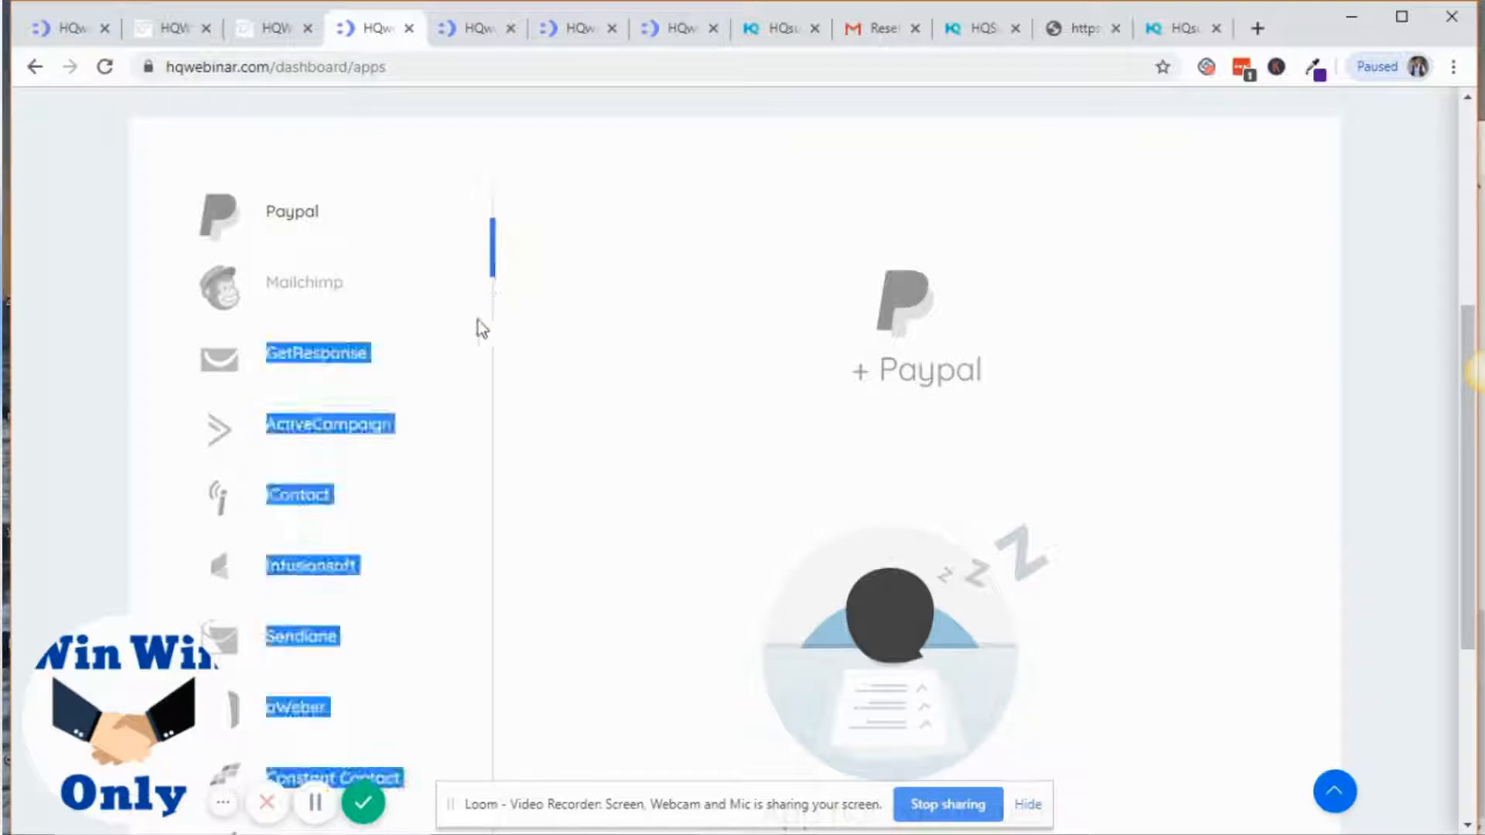
pyautogui.click(443, 381)
pyautogui.scroll(-3, 442, 383)
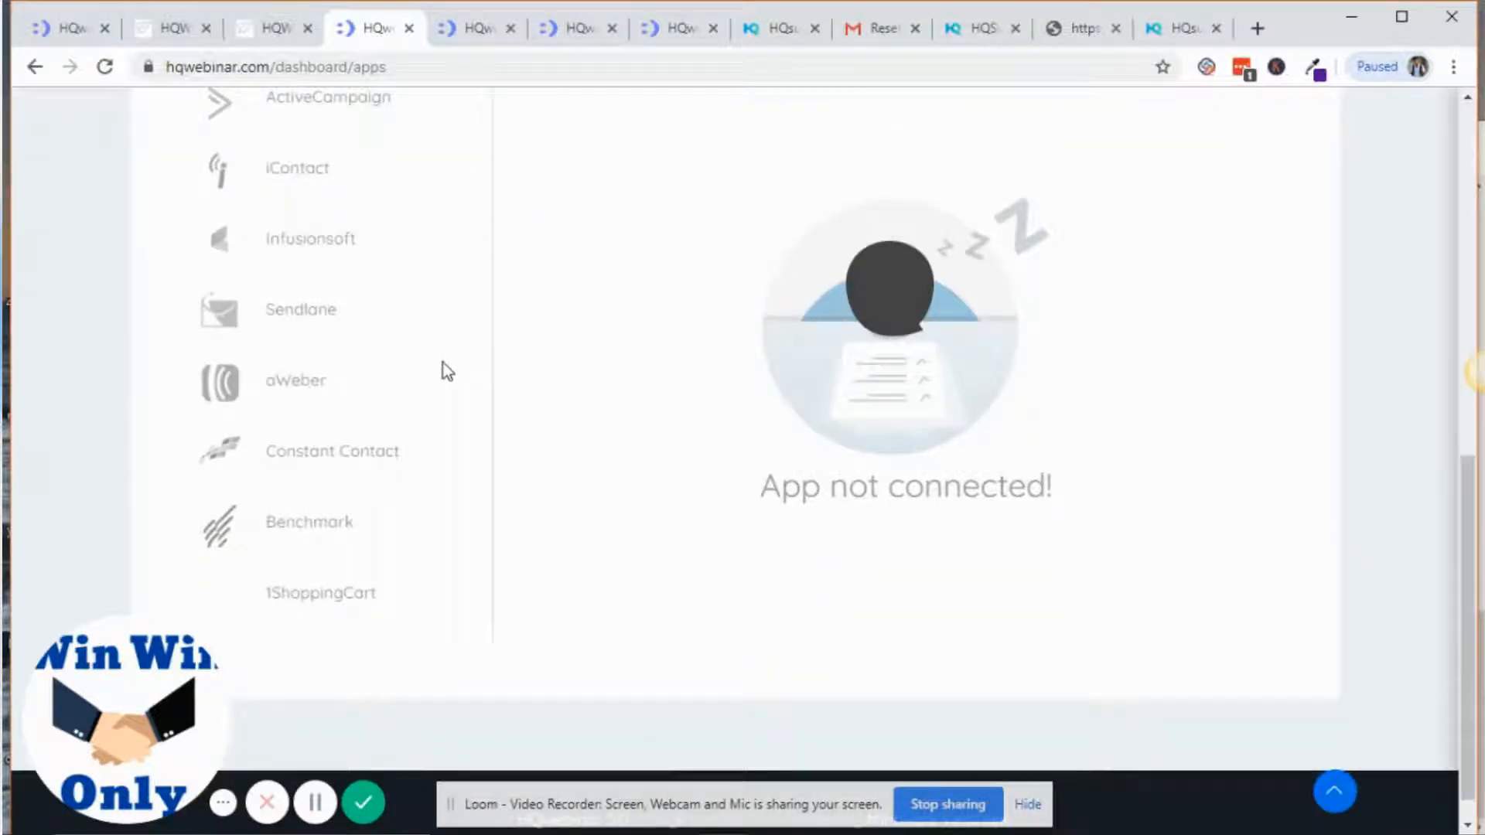
pyautogui.scroll(-1, 443, 363)
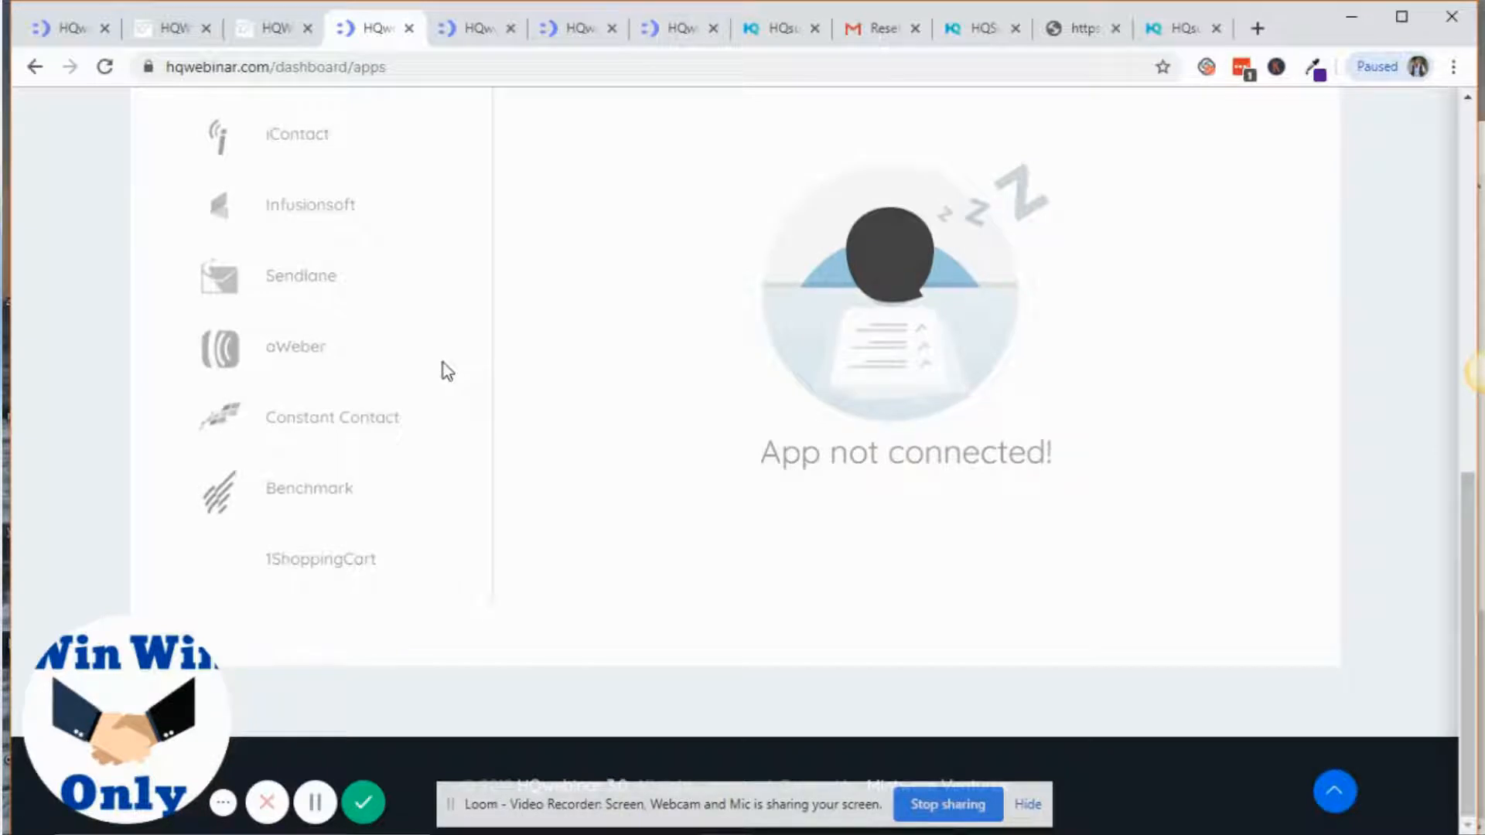
pyautogui.scroll(5, 443, 372)
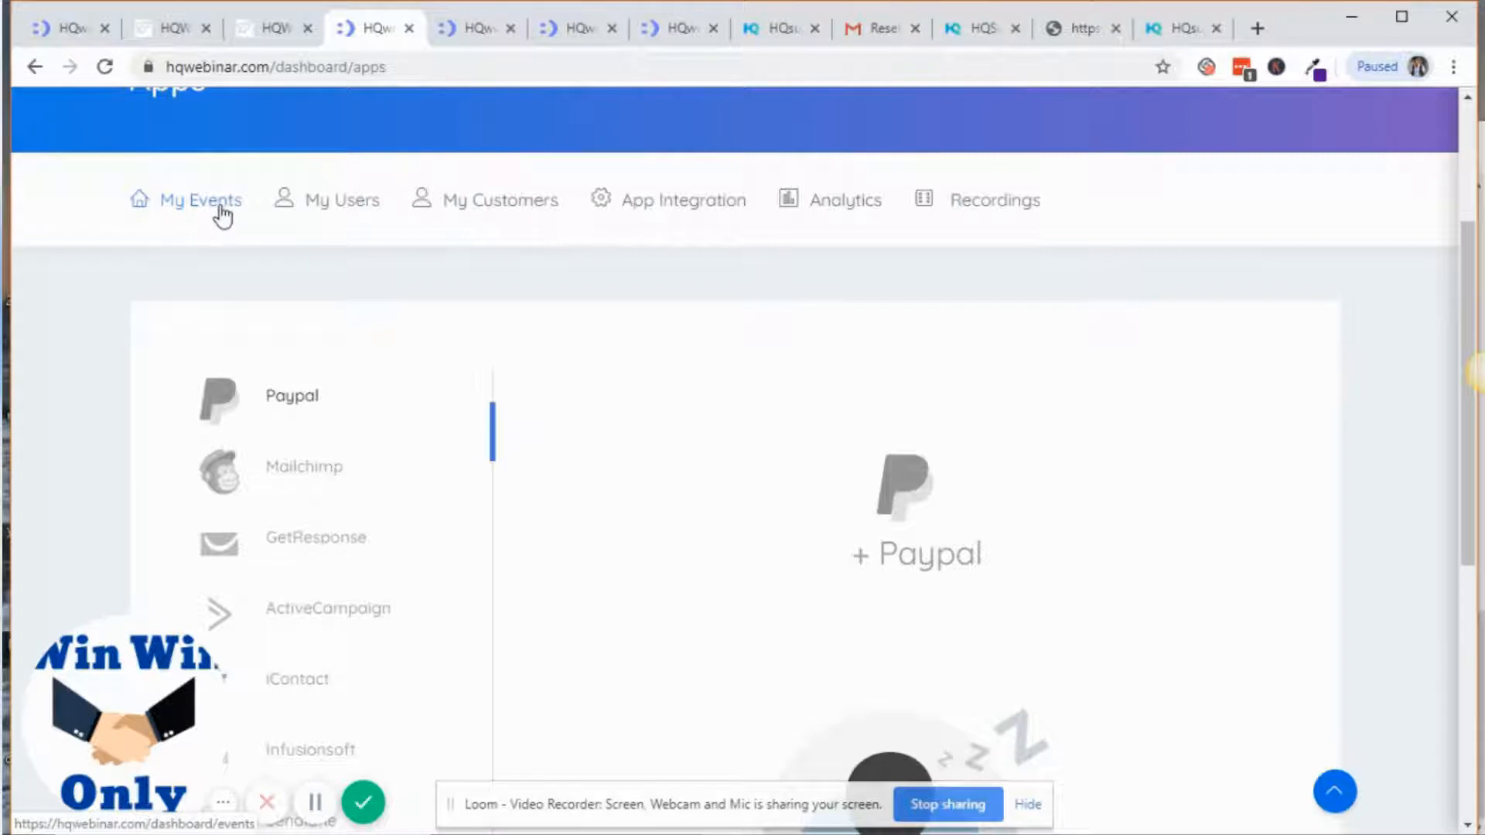
# Step: Go back to the Club Webianr event's Email Funnel settings and expand the Instant Confirmation email section
pyautogui.click(286, 31)
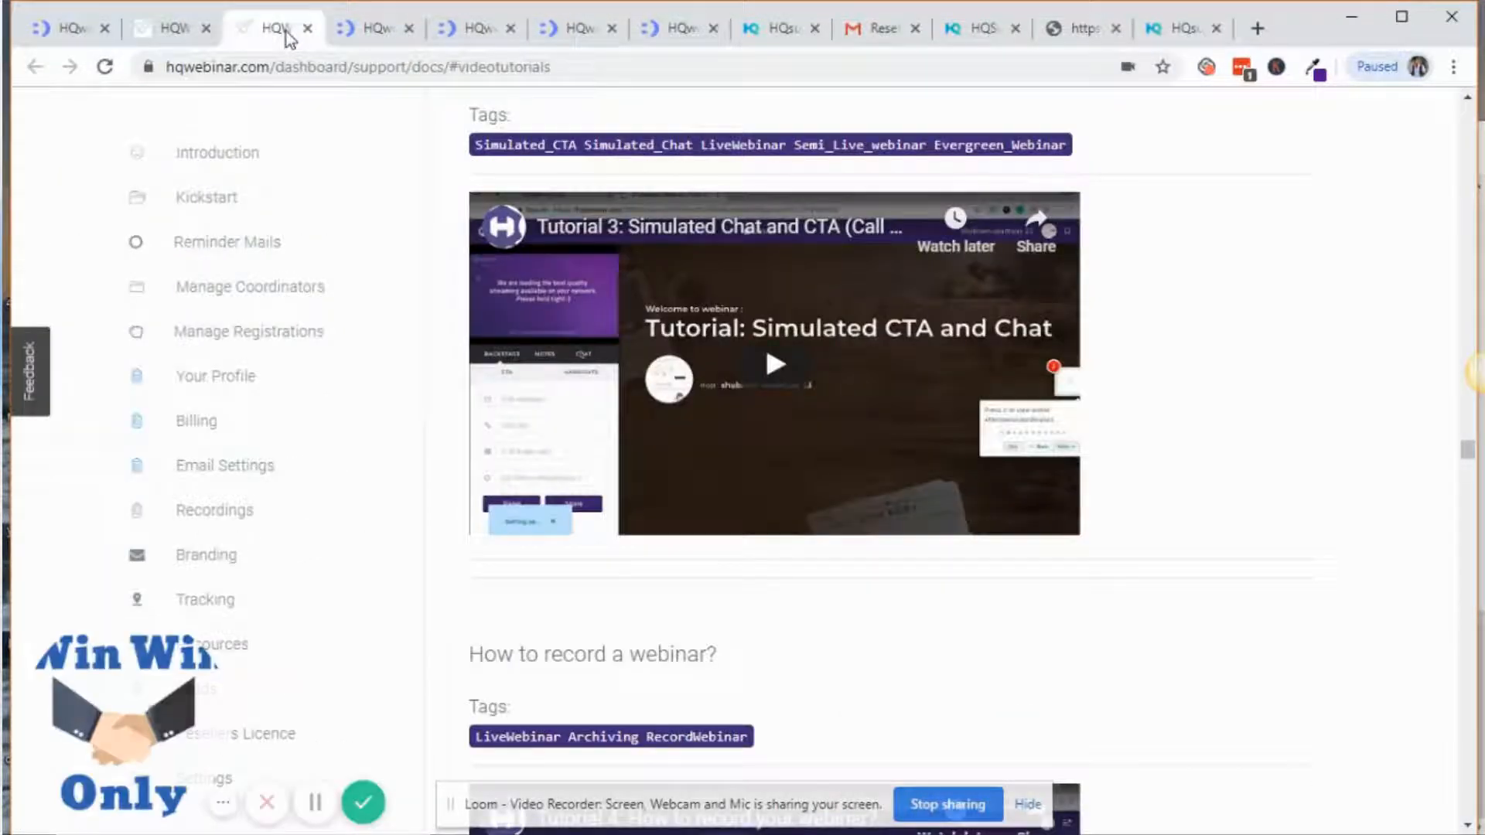
pyautogui.click(92, 38)
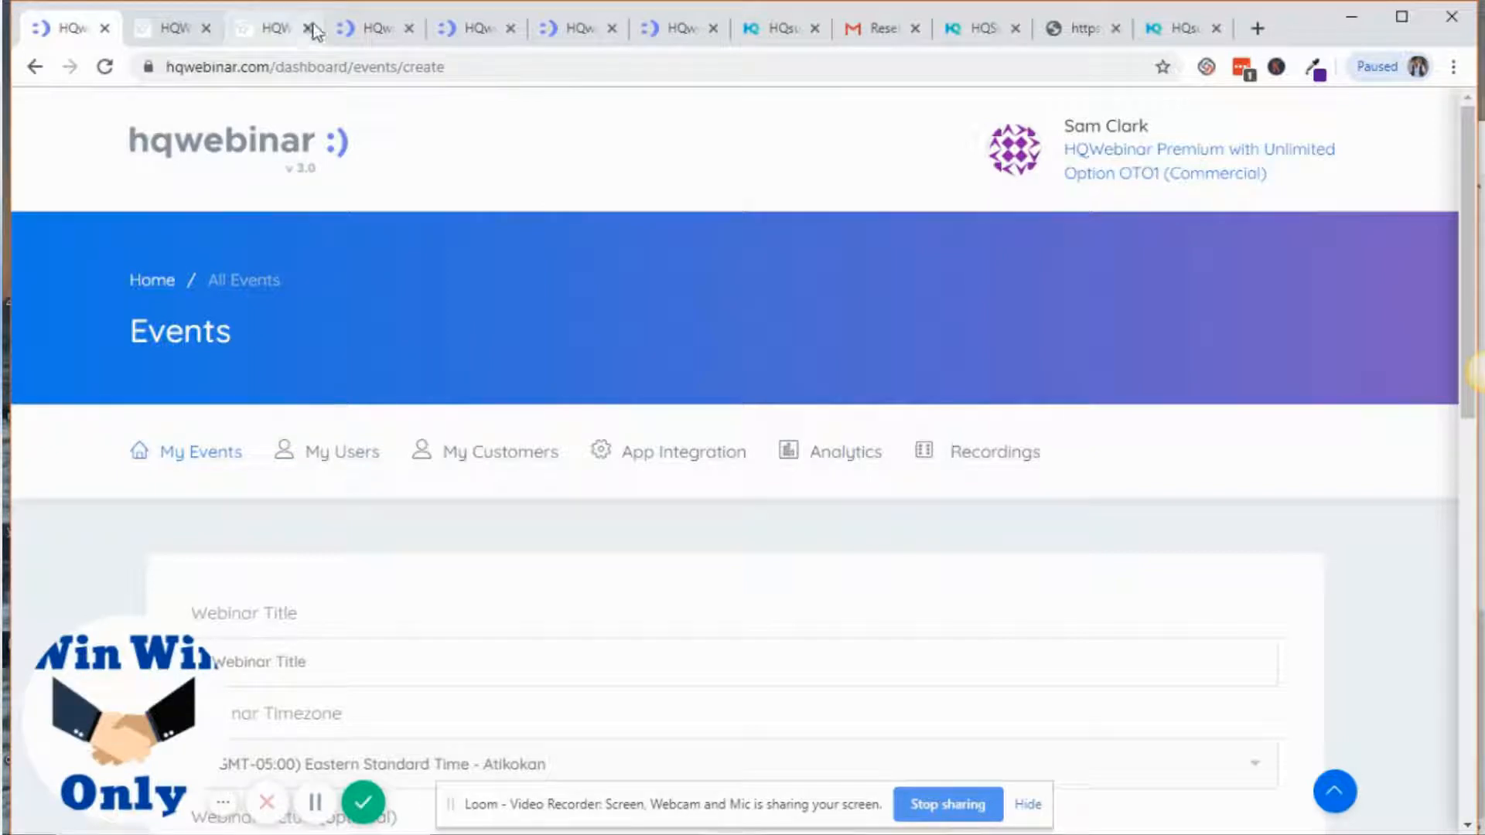
pyautogui.click(358, 39)
pyautogui.click(46, 68)
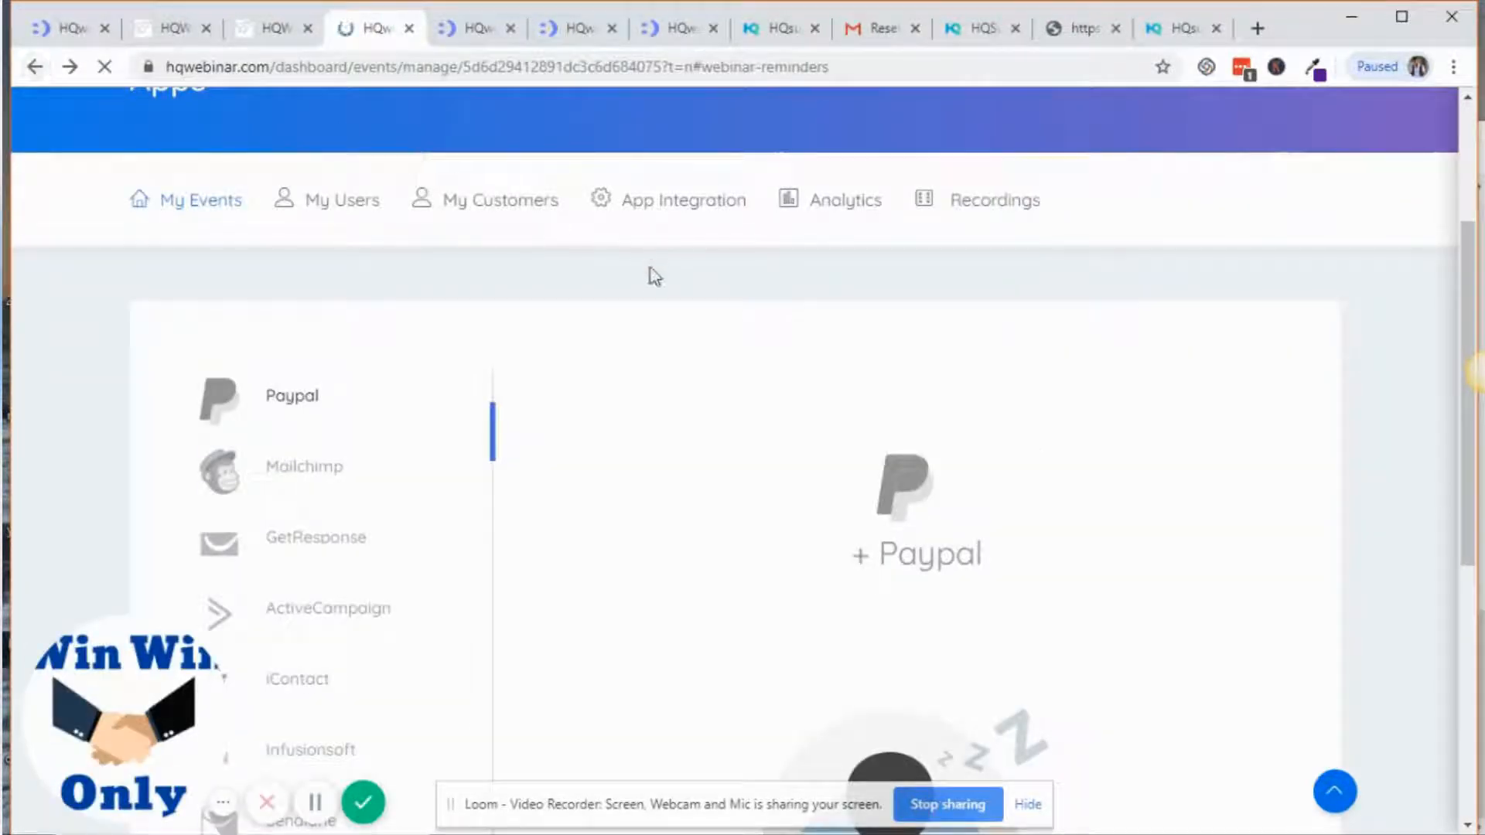
pyautogui.scroll(-3, 1073, 447)
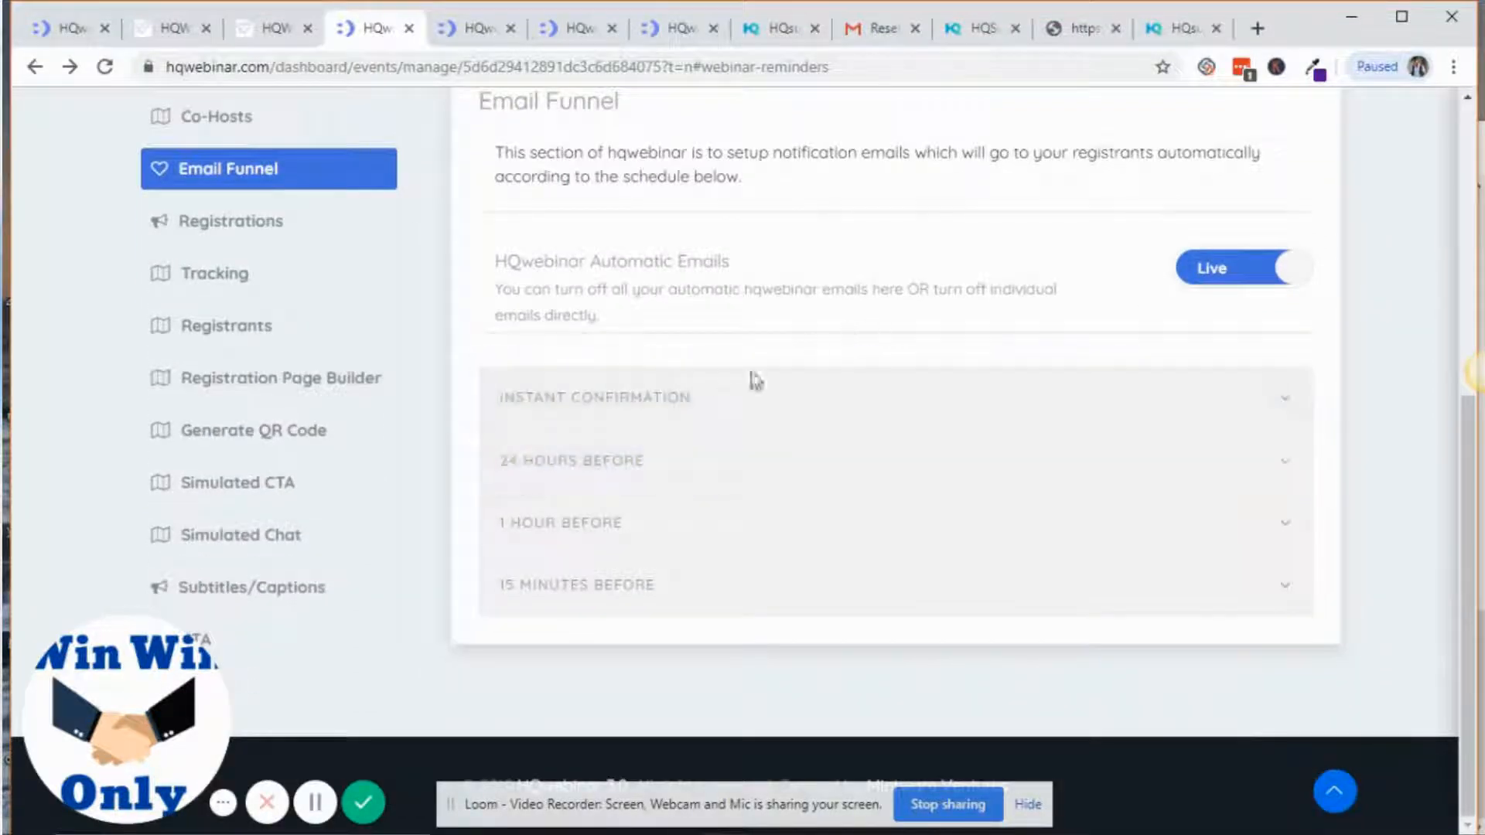
pyautogui.click(1262, 400)
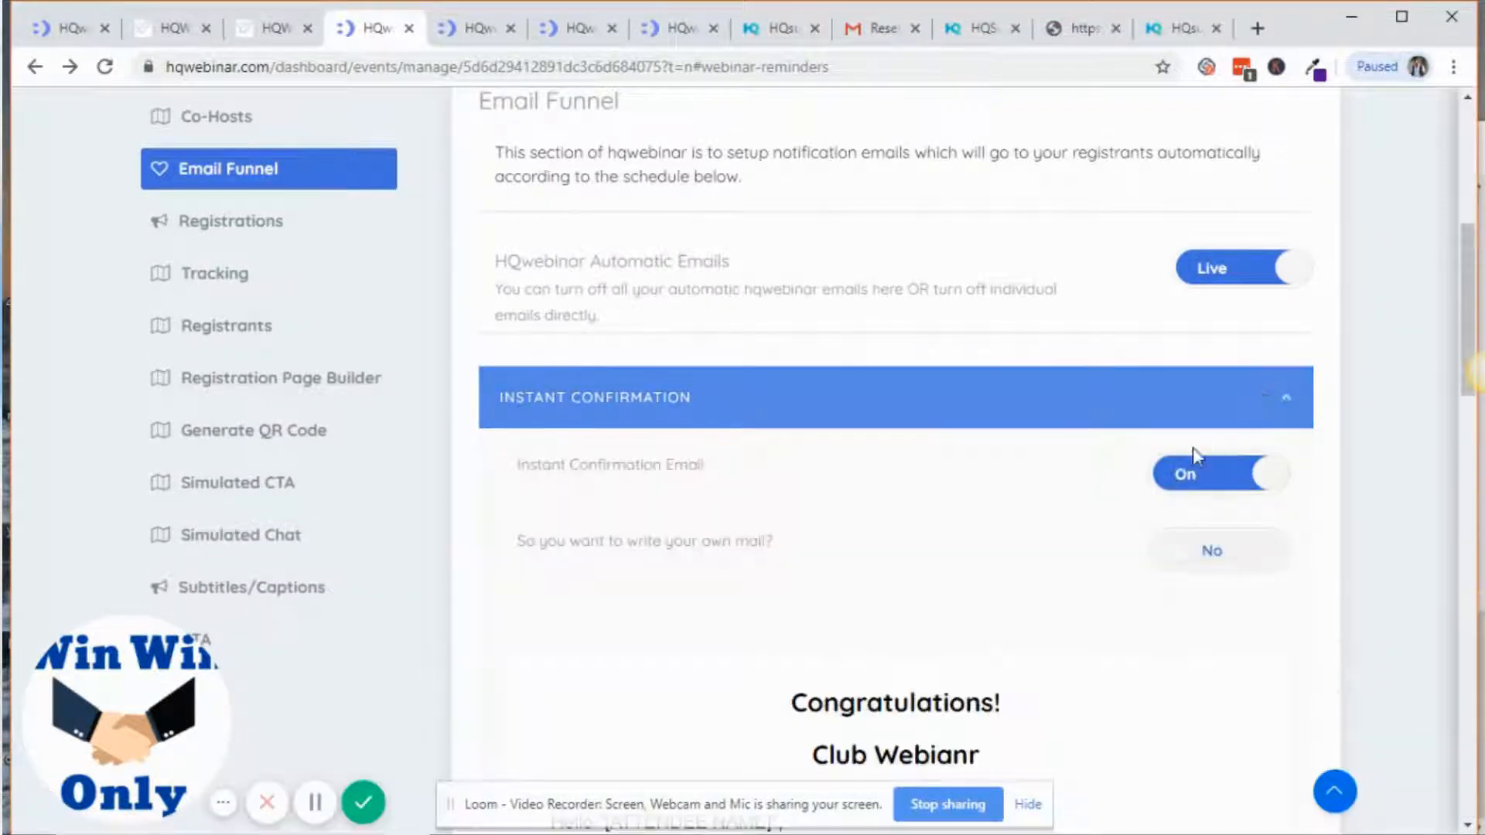
# Step: Read through the Instant Confirmation email template, then collapse it to view the full list of scheduled reminder emails
pyautogui.scroll(-5, 1144, 487)
pyautogui.scroll(-8, 926, 573)
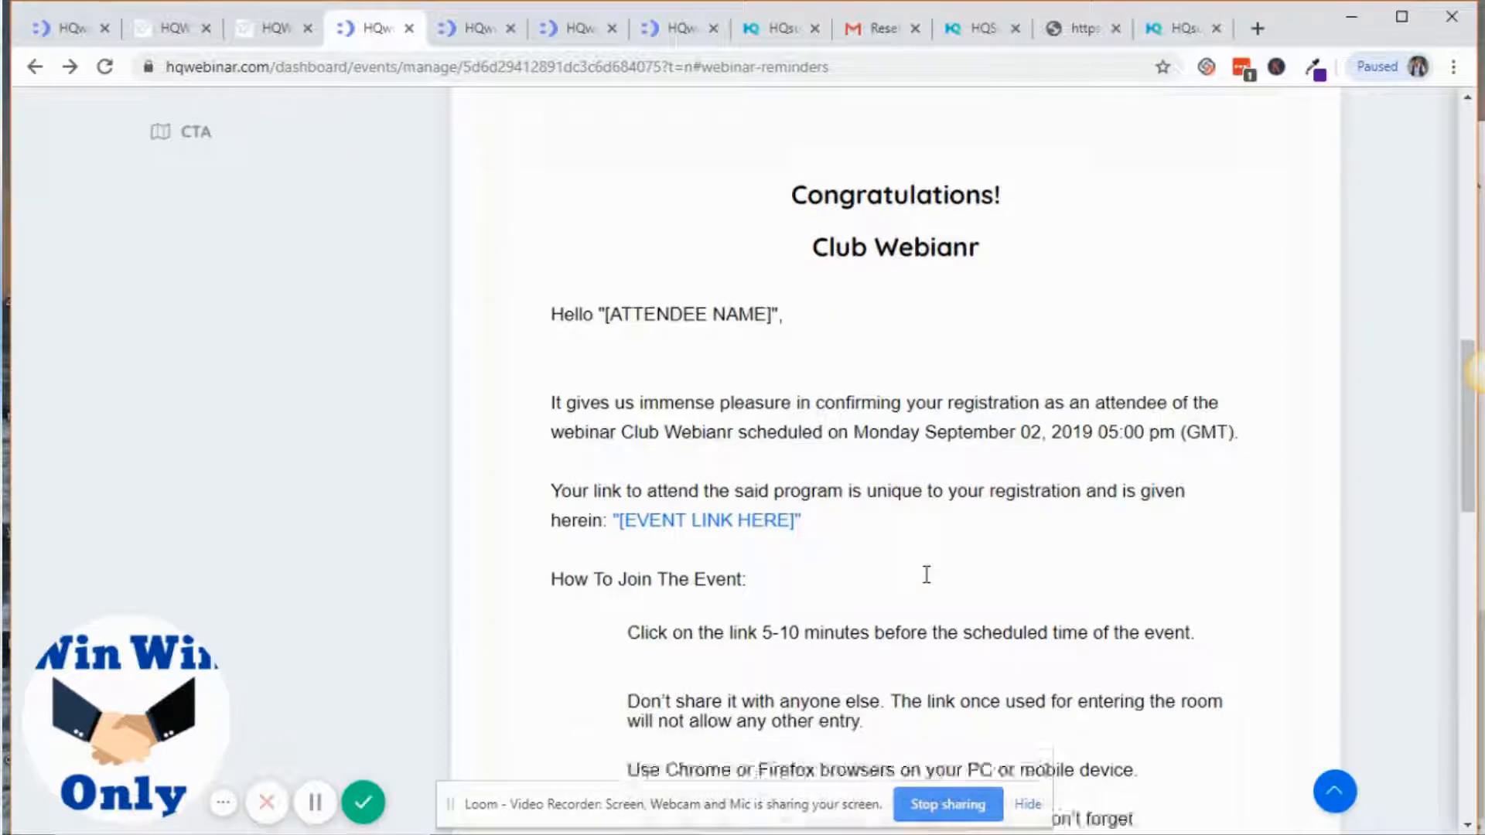
pyautogui.scroll(14, 927, 573)
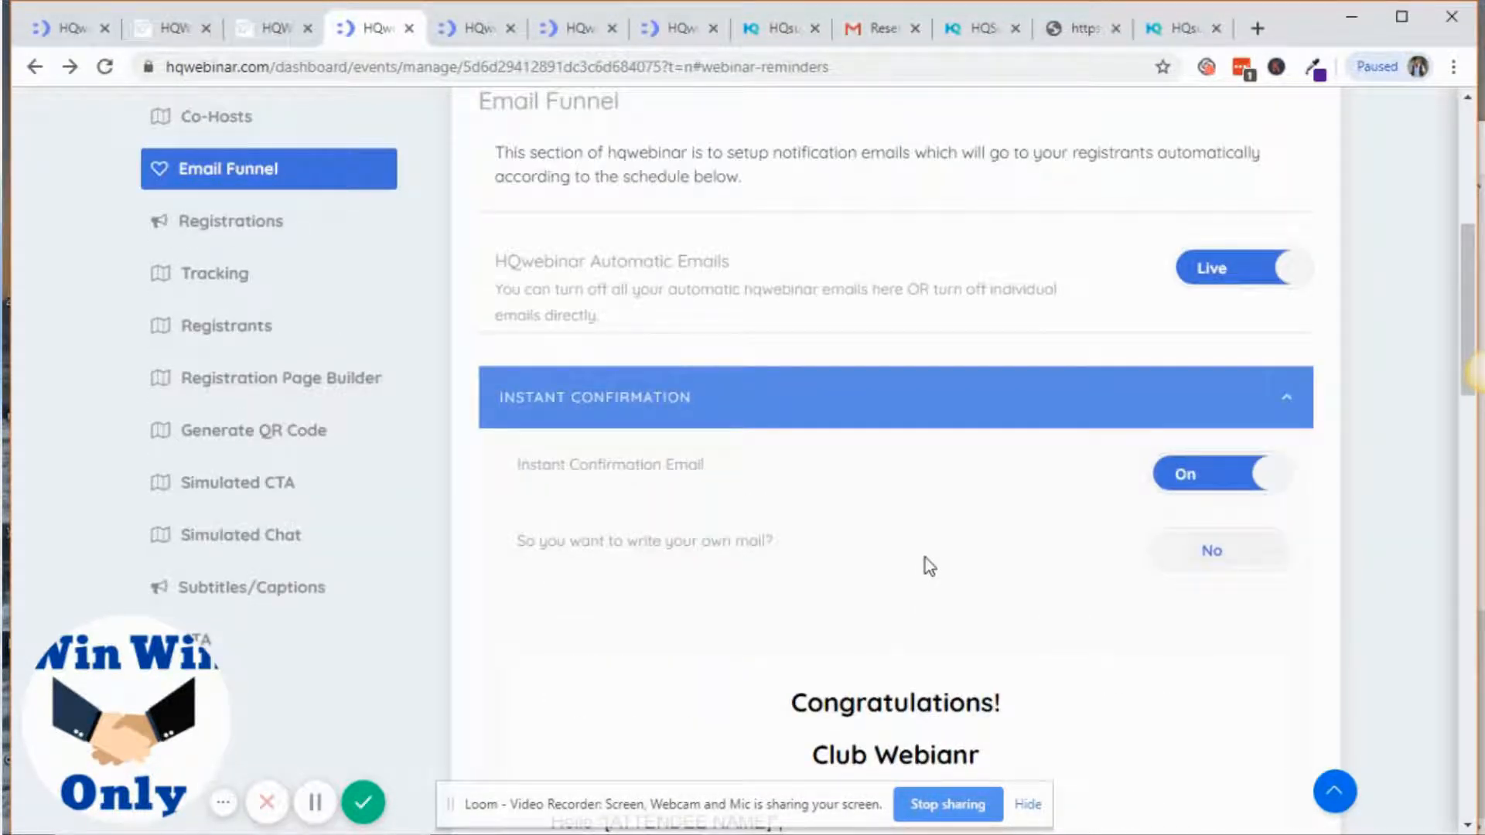
pyautogui.scroll(2, 358, 415)
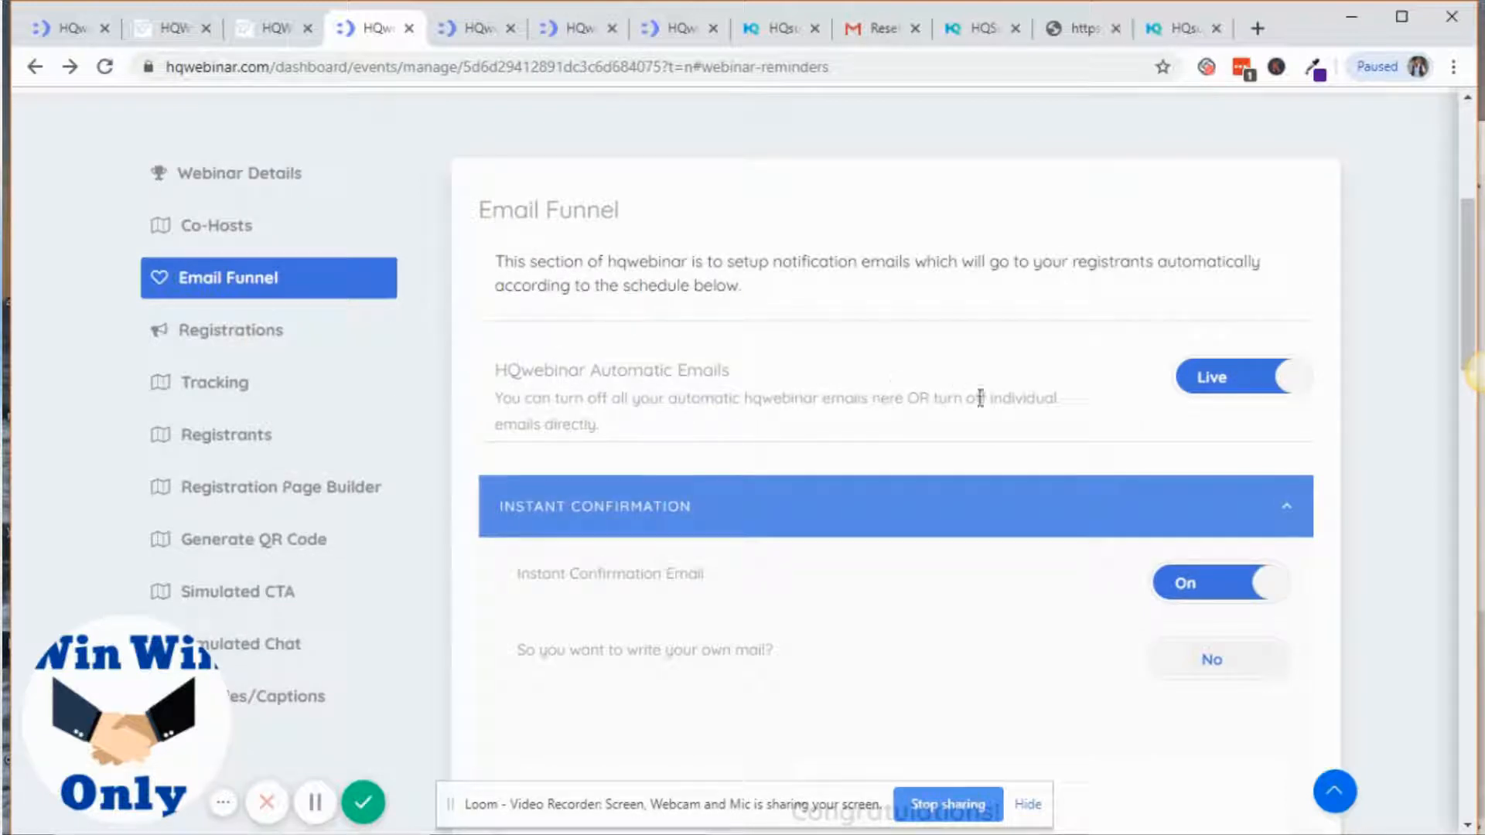
pyautogui.click(1275, 506)
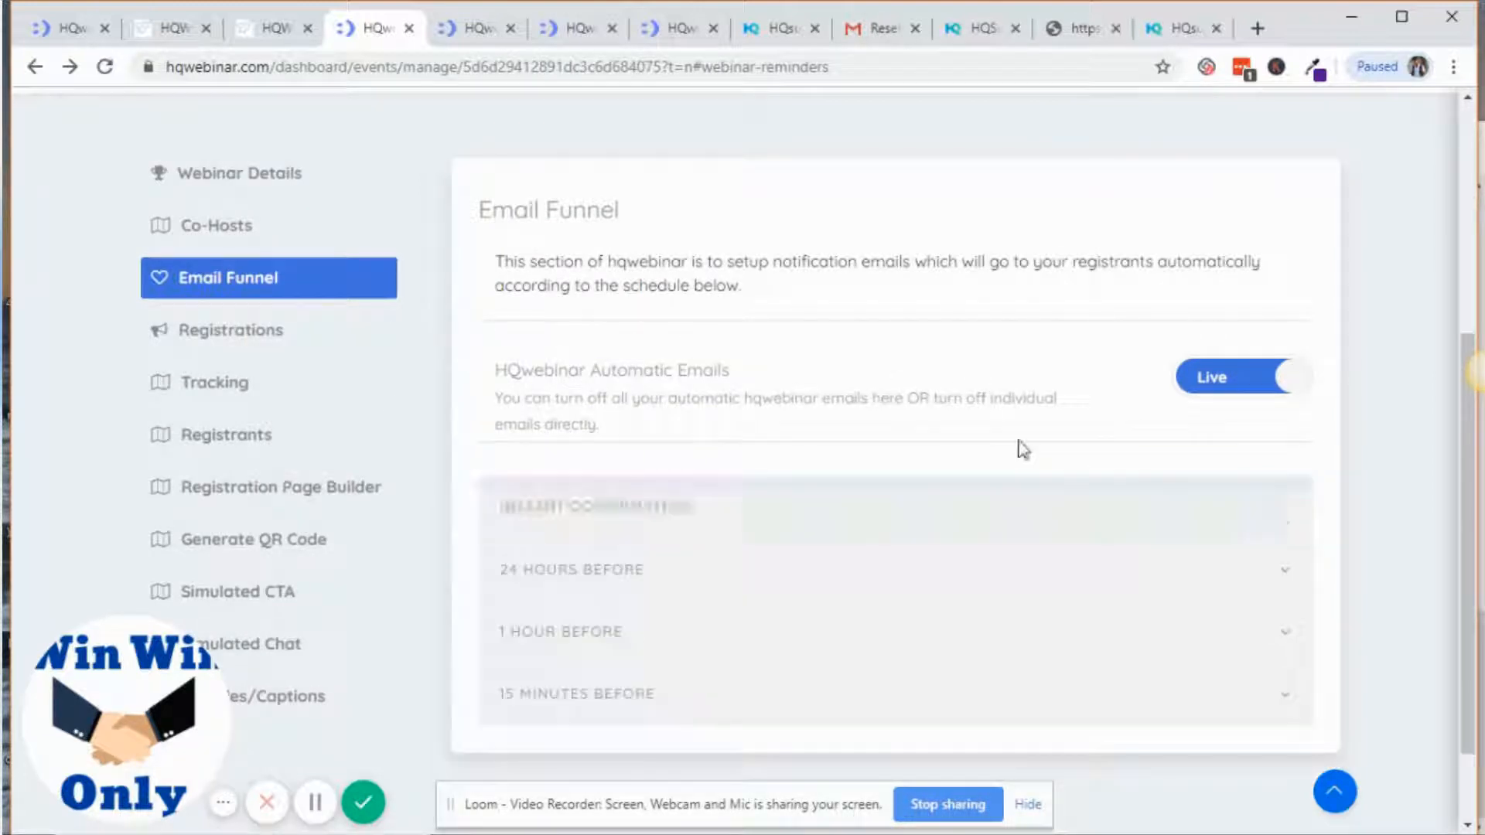
pyautogui.scroll(-2, 912, 454)
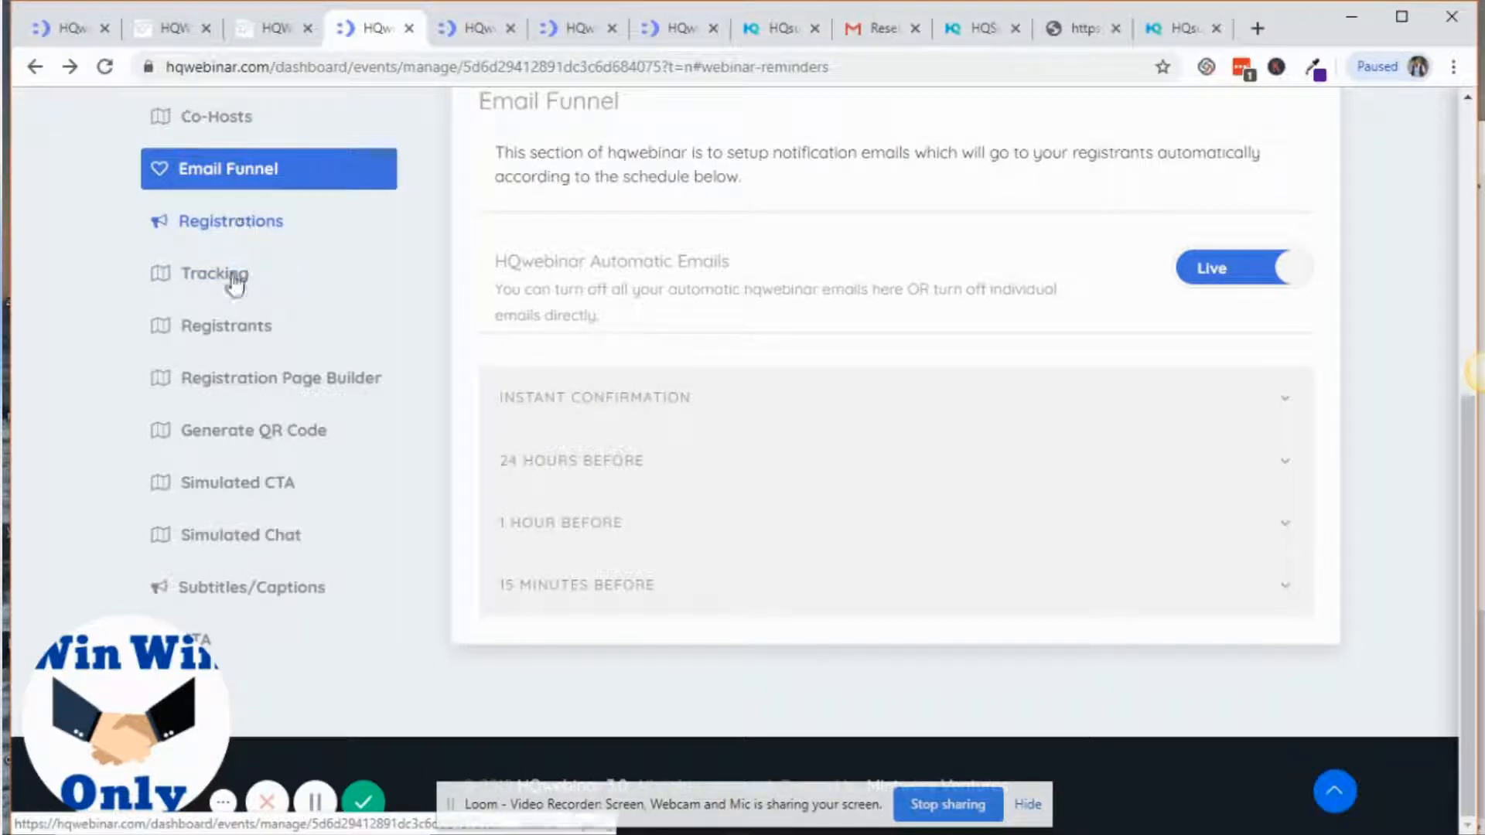
# Step: Switch to the Club Webianr event's Webinar Details page and review its settings, from the webinar name and description to the URL option
pyautogui.click(473, 45)
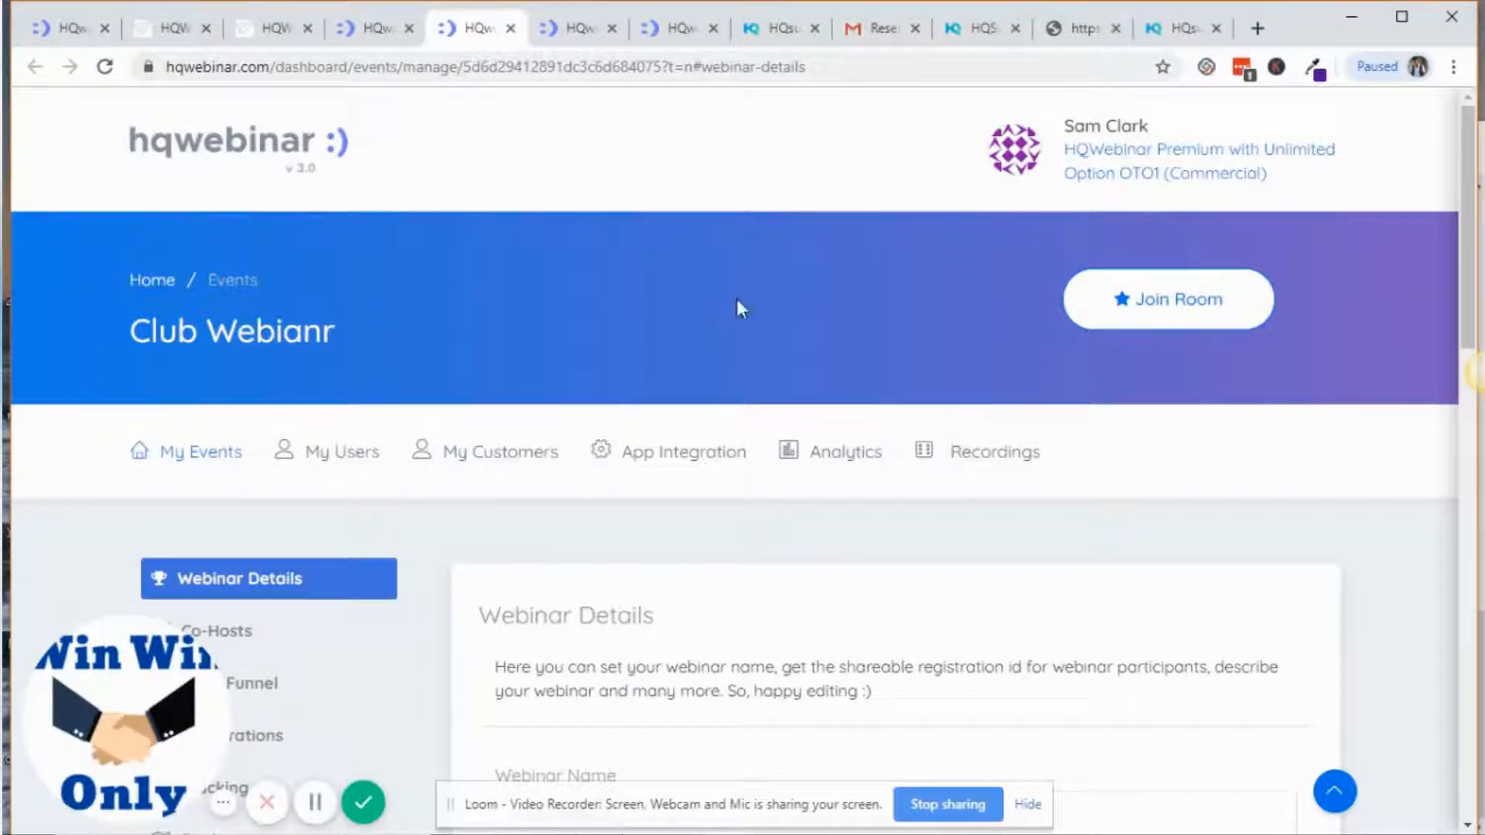
pyautogui.scroll(-3, 739, 309)
pyautogui.scroll(-3, 773, 375)
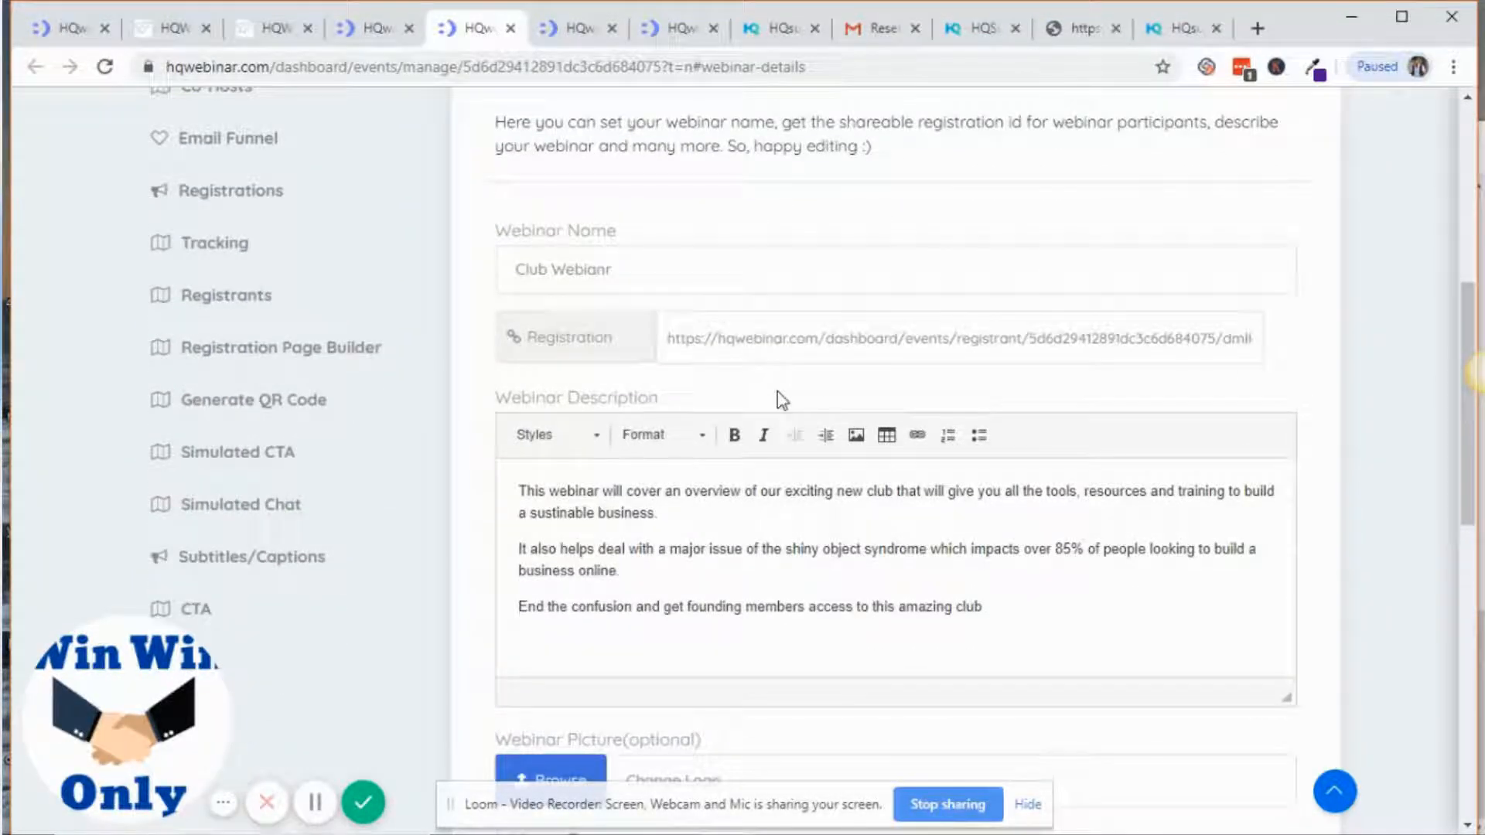
pyautogui.scroll(-10, 778, 398)
pyautogui.scroll(6, 778, 394)
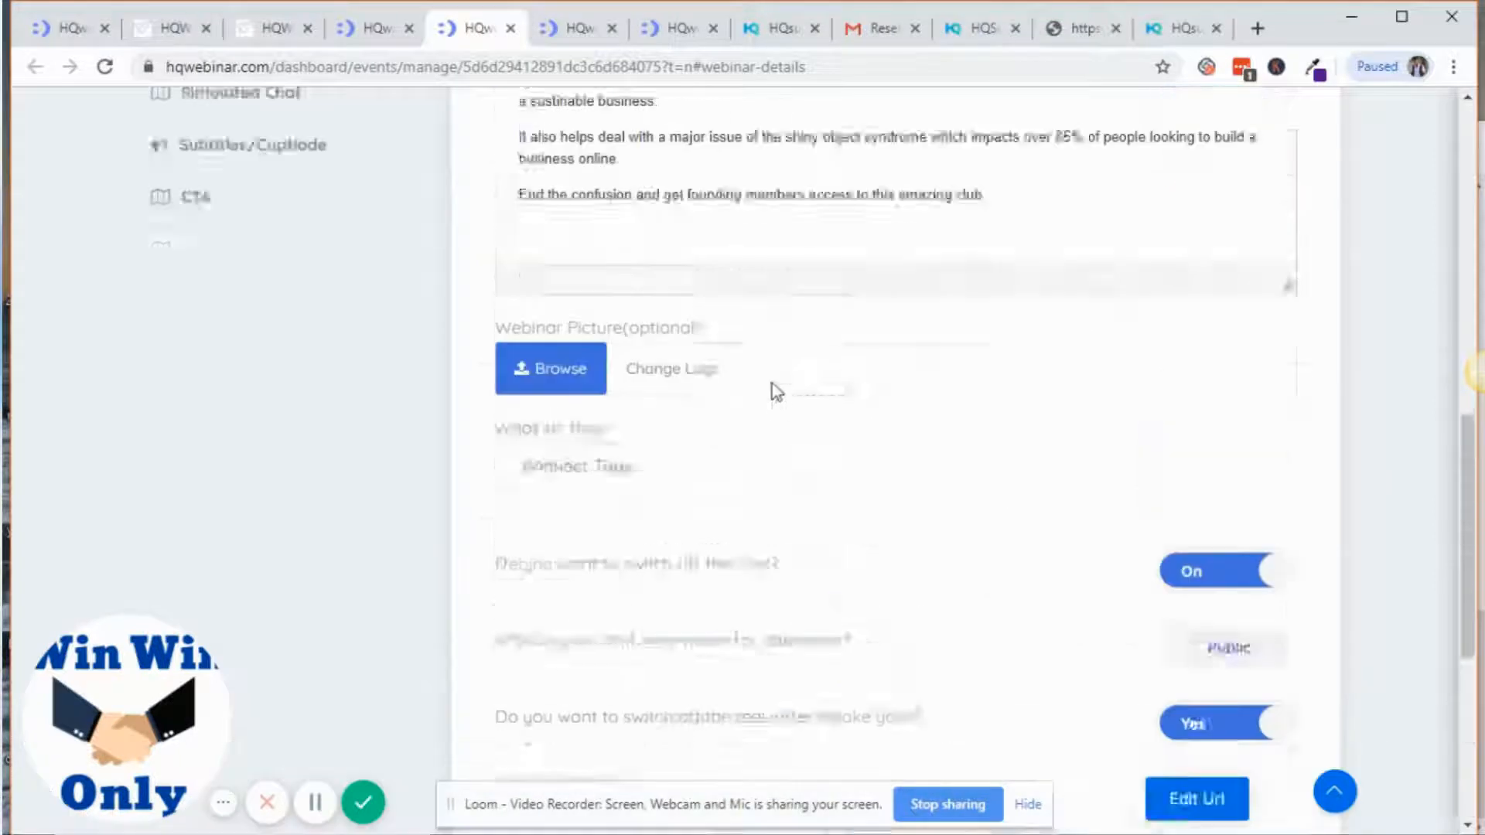
pyautogui.scroll(8, 777, 393)
# Step: Switch to the event's Registrations settings and review the sections from Form and App Integration to Social Links
pyautogui.click(575, 42)
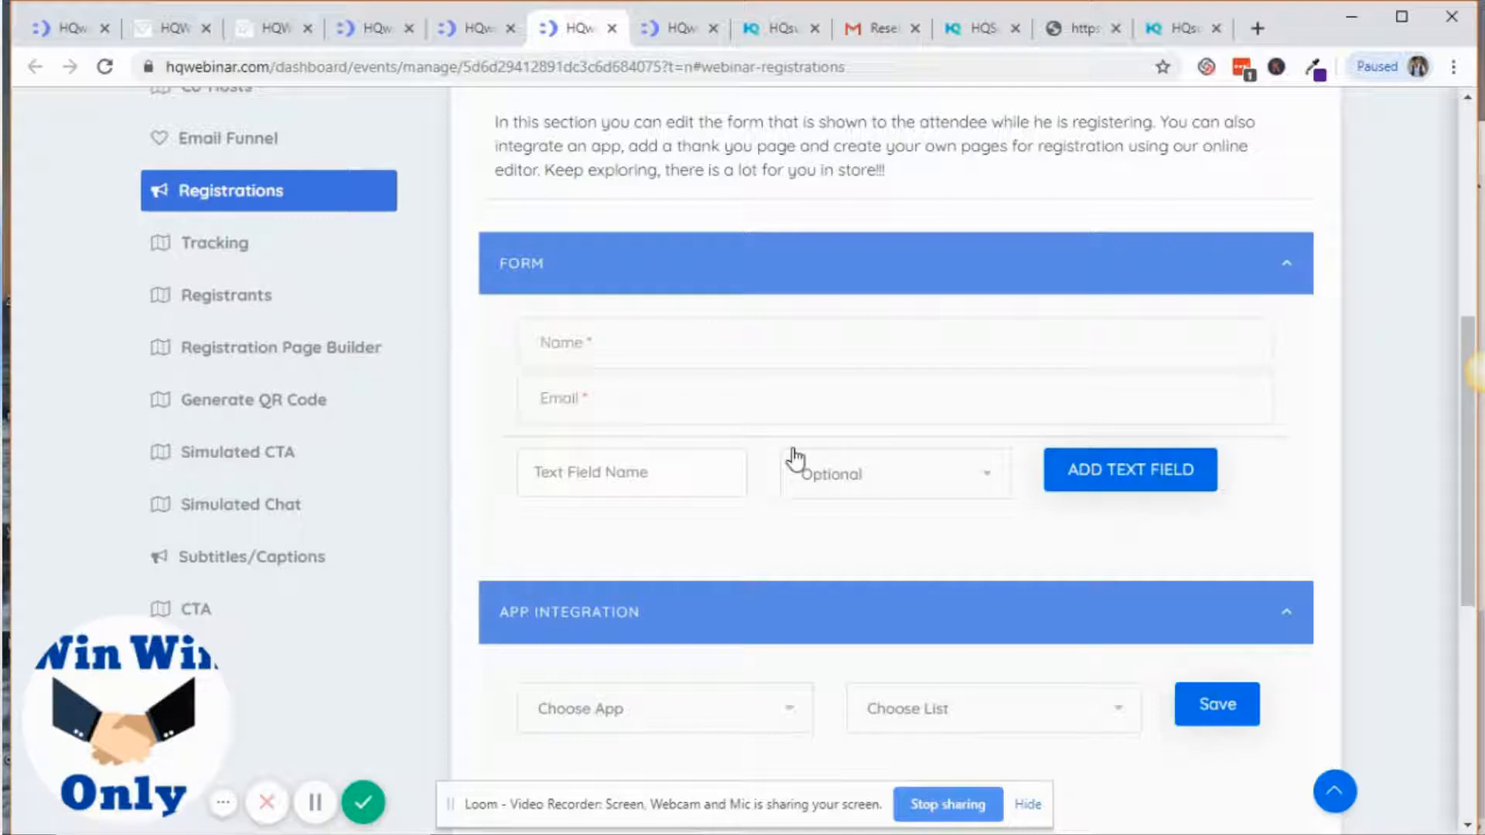
pyautogui.scroll(-3, 897, 422)
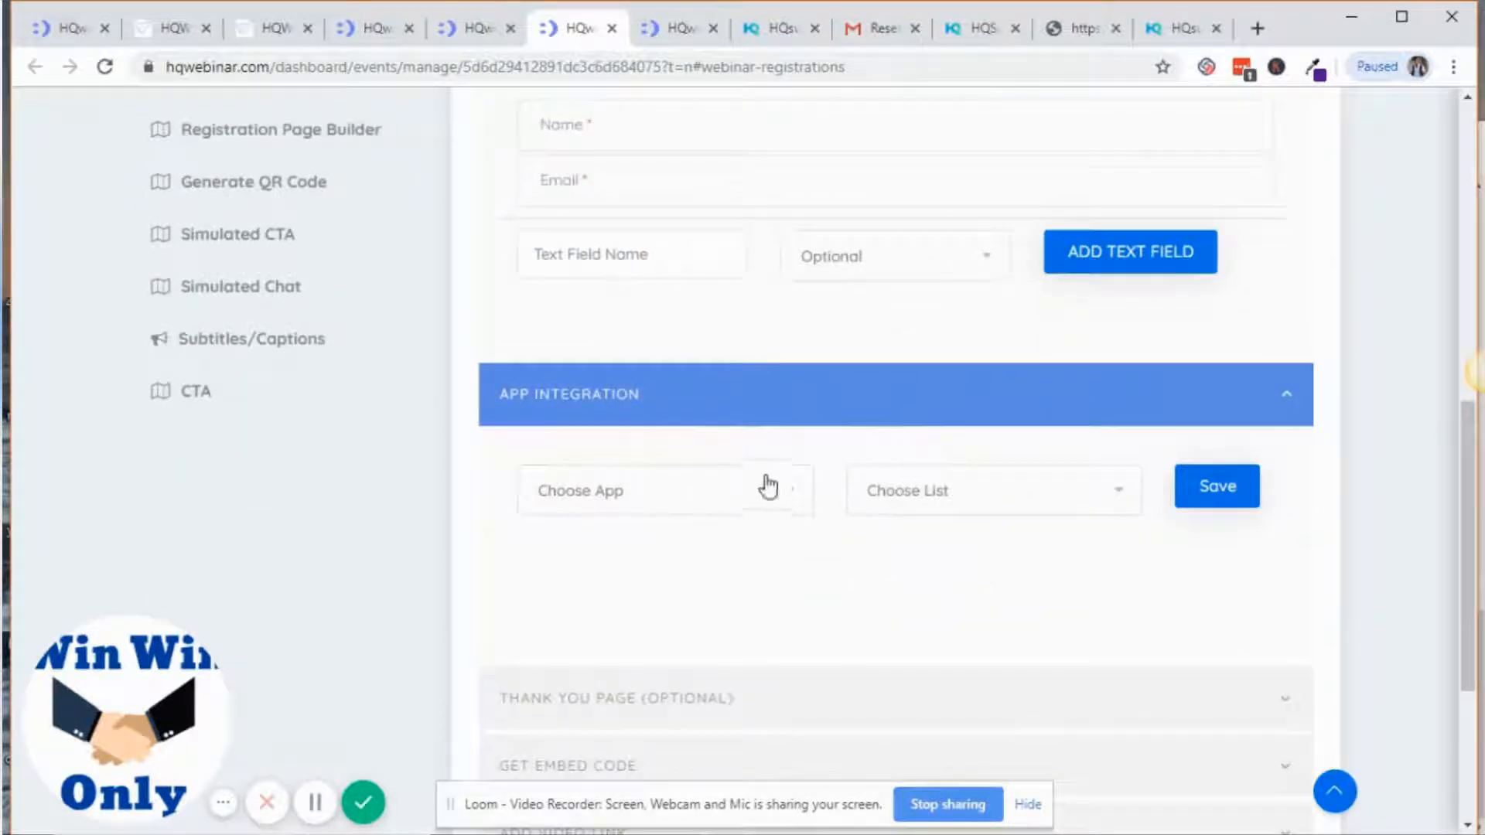
pyautogui.scroll(-3, 1073, 524)
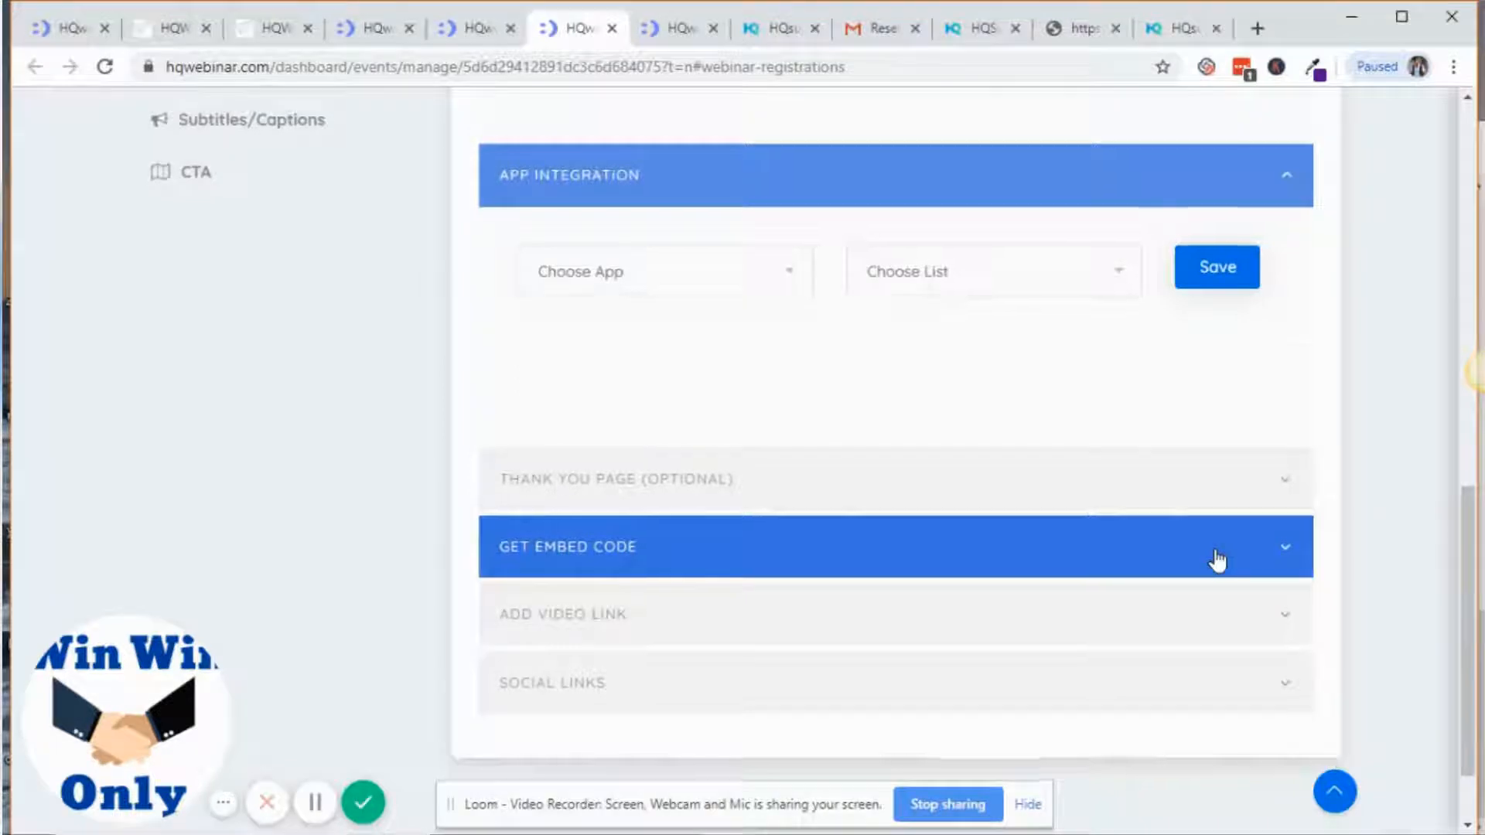
pyautogui.scroll(-2, 1216, 557)
pyautogui.scroll(3, 1216, 557)
pyautogui.scroll(5, 1216, 558)
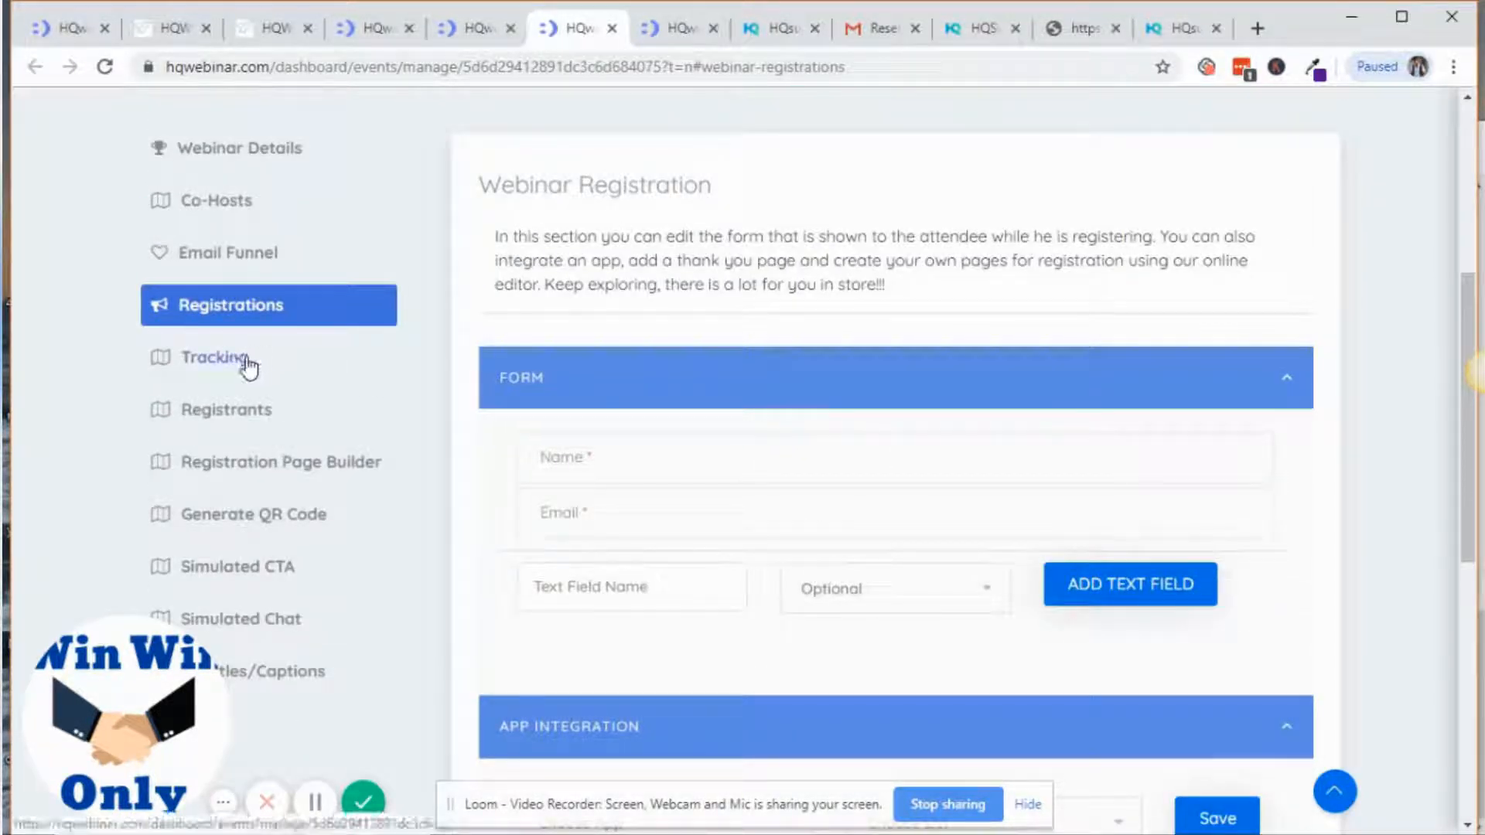
# Step: Switch to the event's registration page editor and look over the page preview with its countdown and sign-up form
pyautogui.click(671, 31)
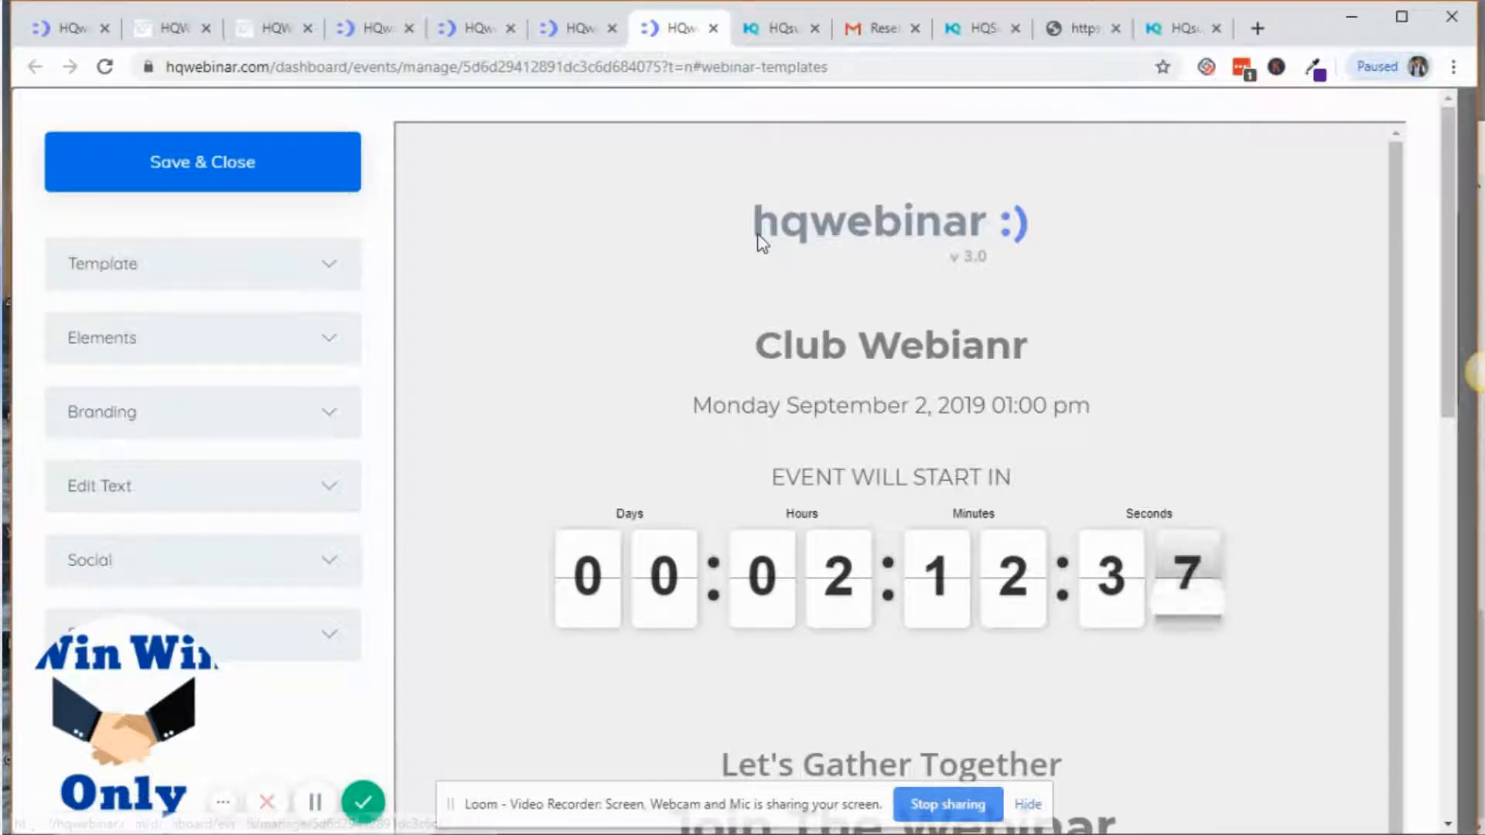
pyautogui.scroll(-5, 404, 299)
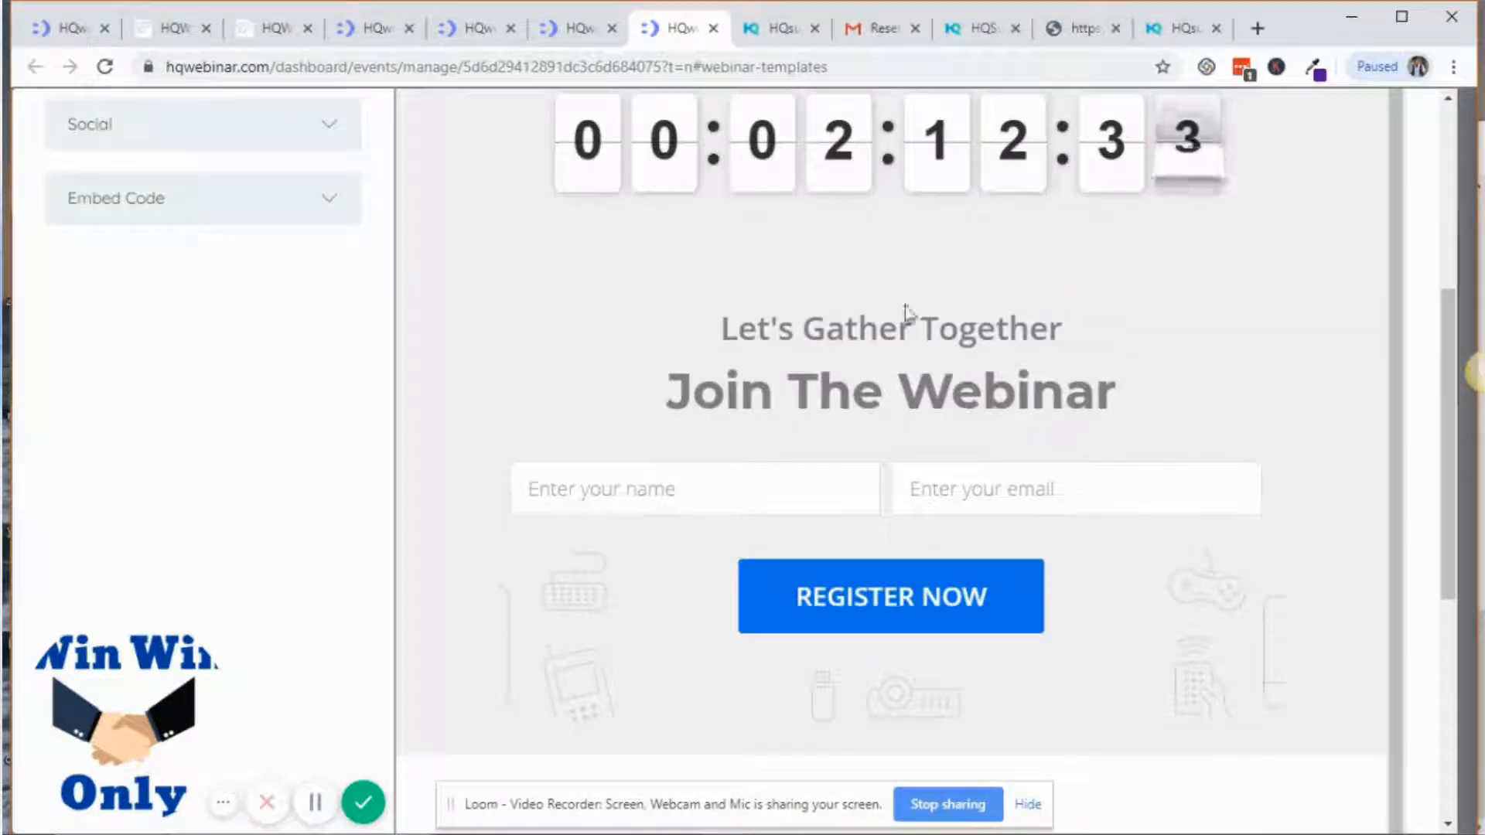
pyautogui.scroll(3, 315, 294)
pyautogui.scroll(2, 275, 229)
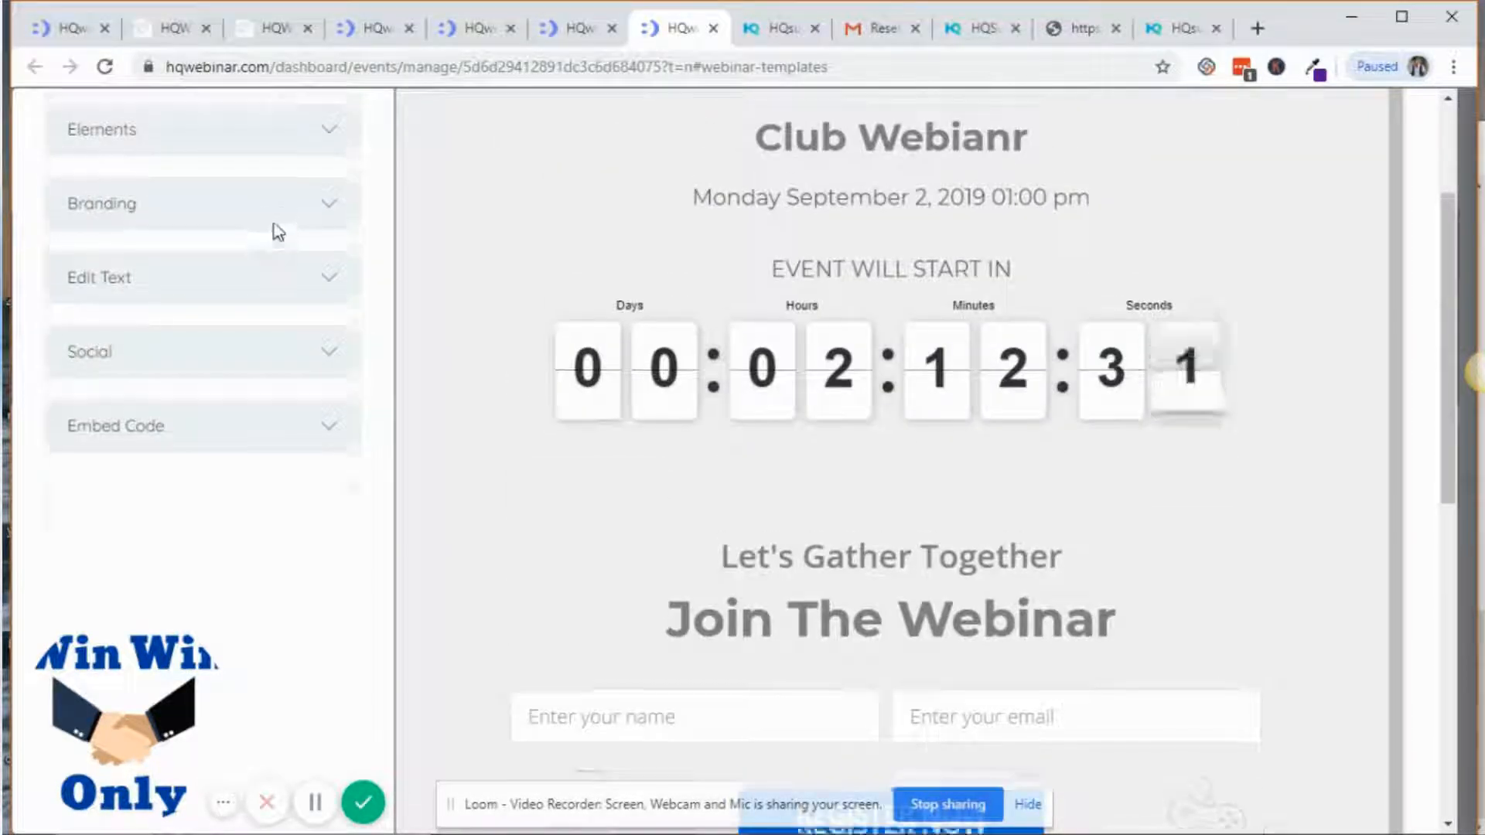
# Step: Expand the Template options and review the background color, text color, background image and opacity settings
pyautogui.click(332, 165)
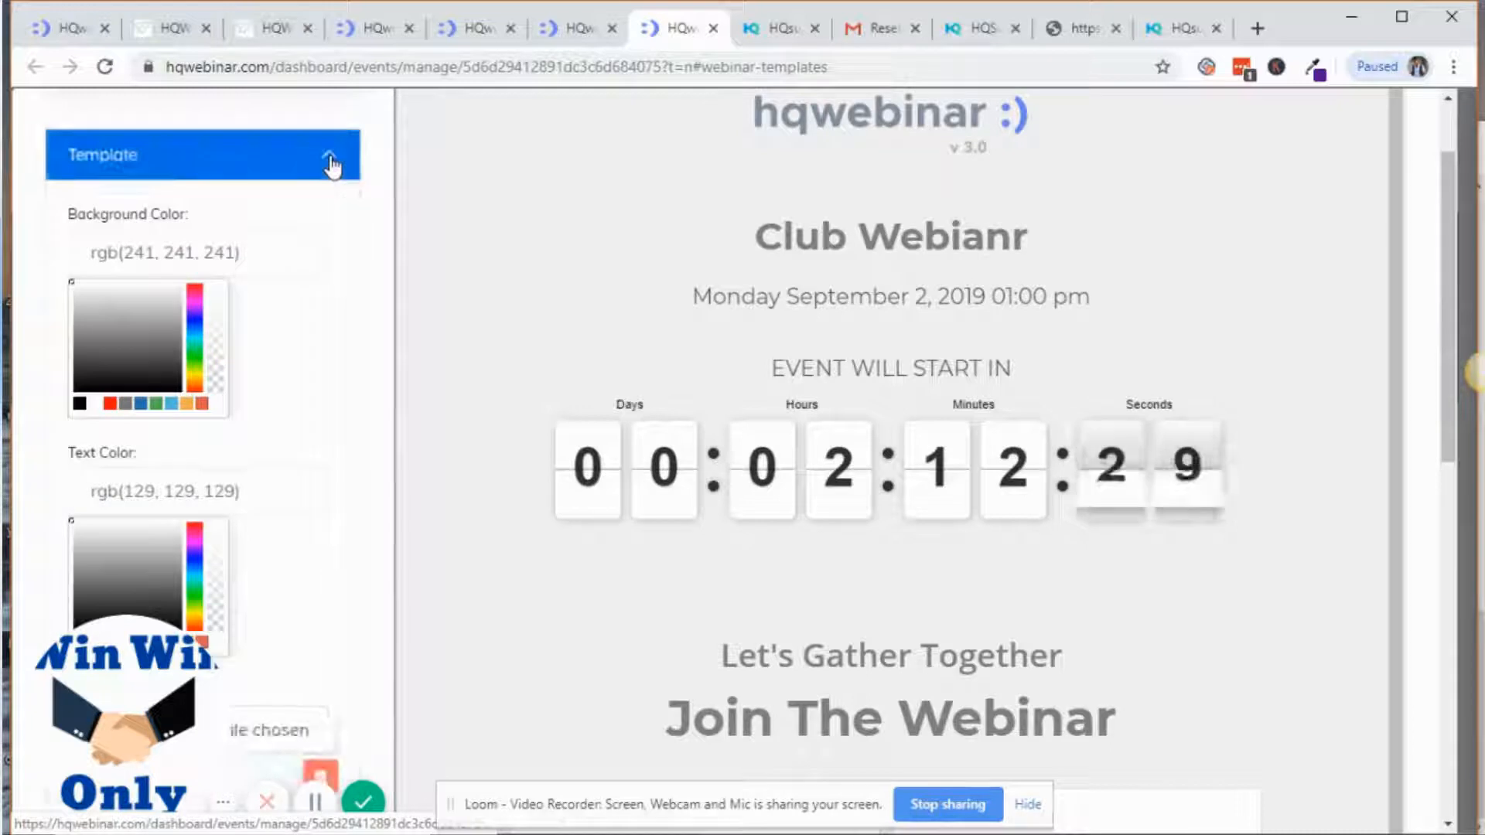
pyautogui.scroll(-6, 355, 334)
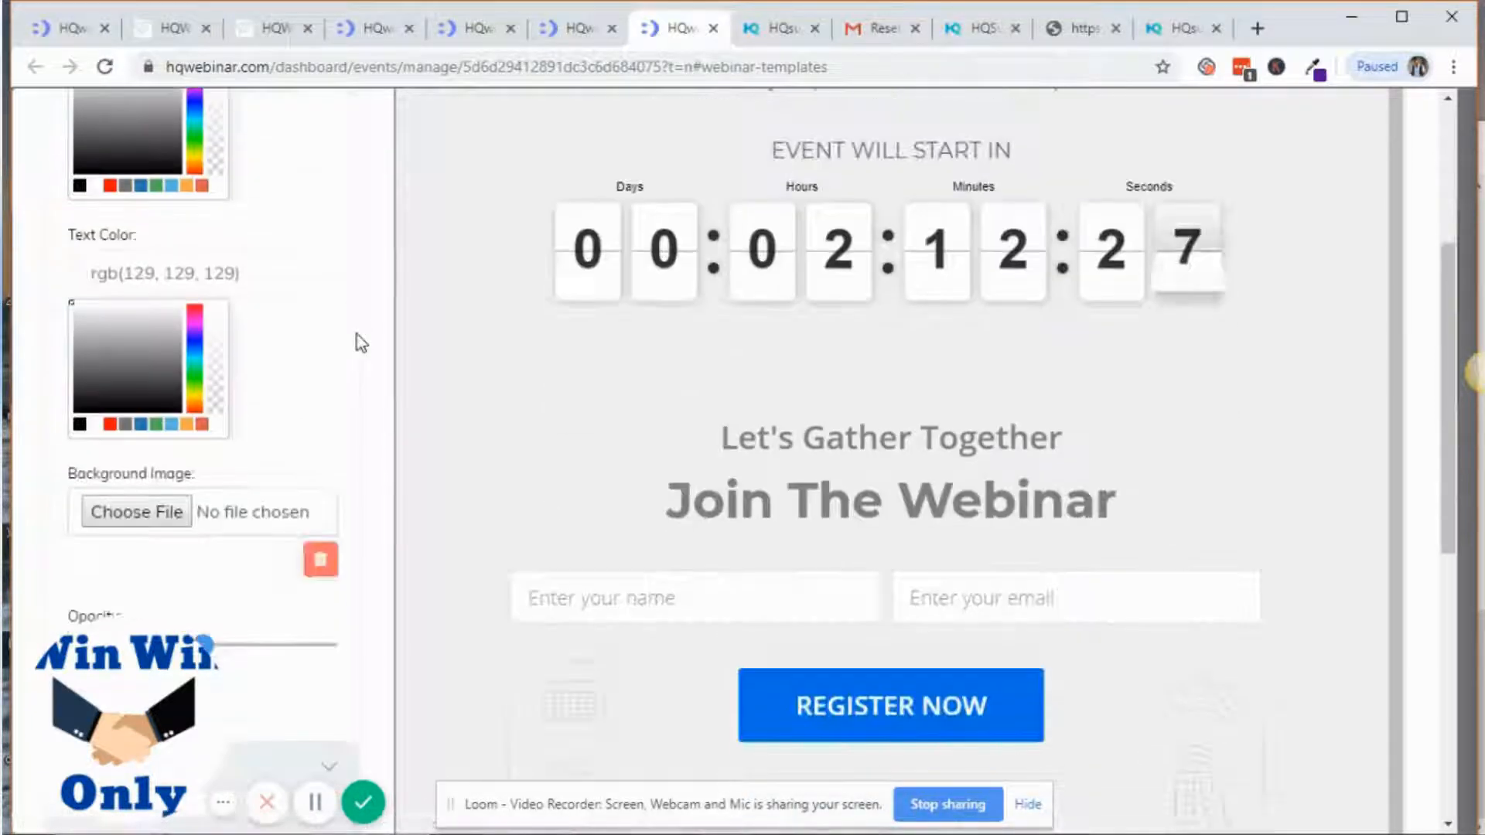
pyautogui.scroll(-1, 282, 376)
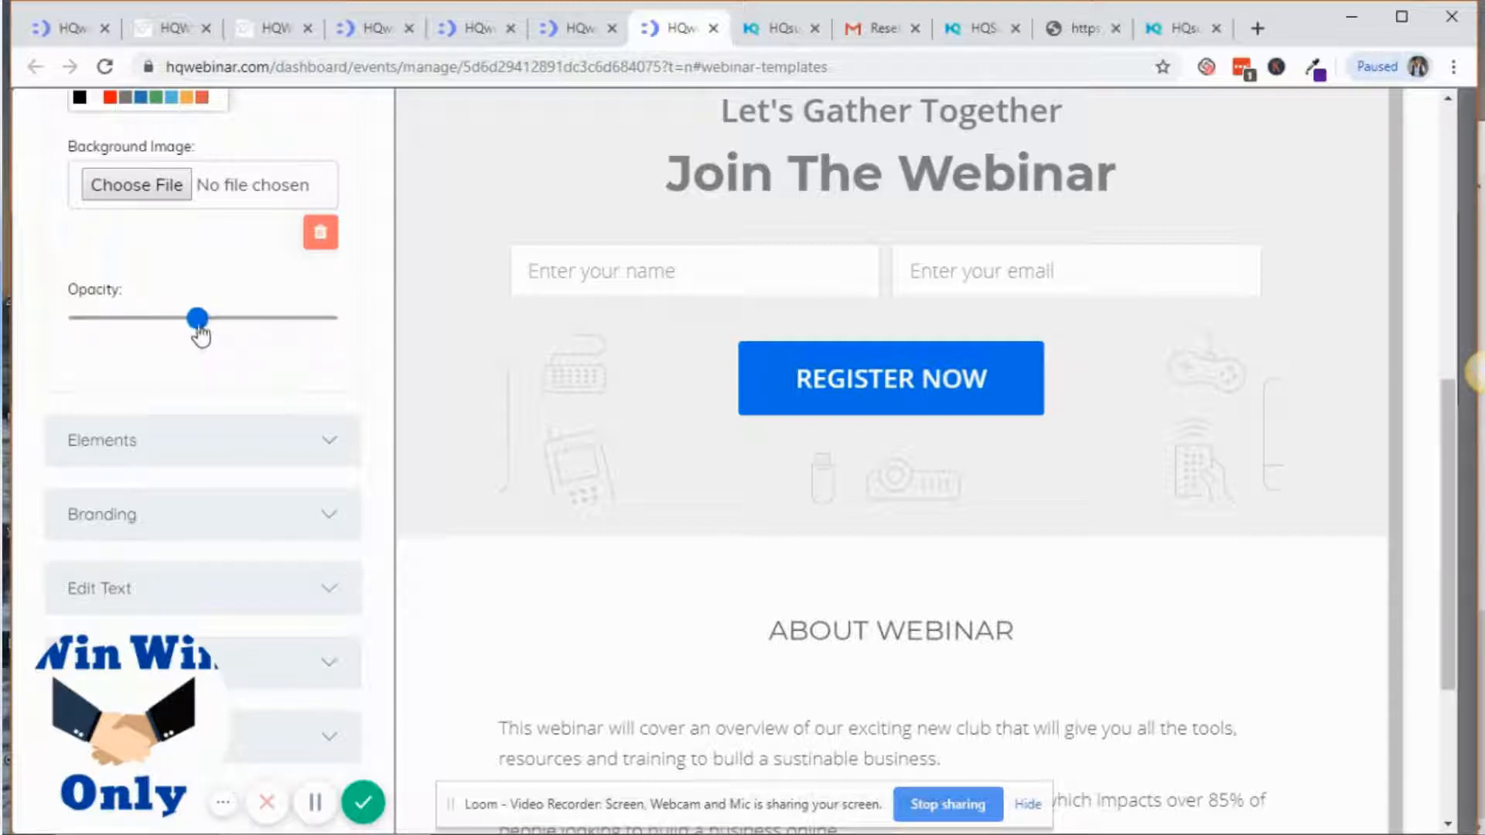
pyautogui.scroll(-1, 291, 353)
# Step: Expand the Elements options to view the headline, other text and video display settings
pyautogui.click(335, 332)
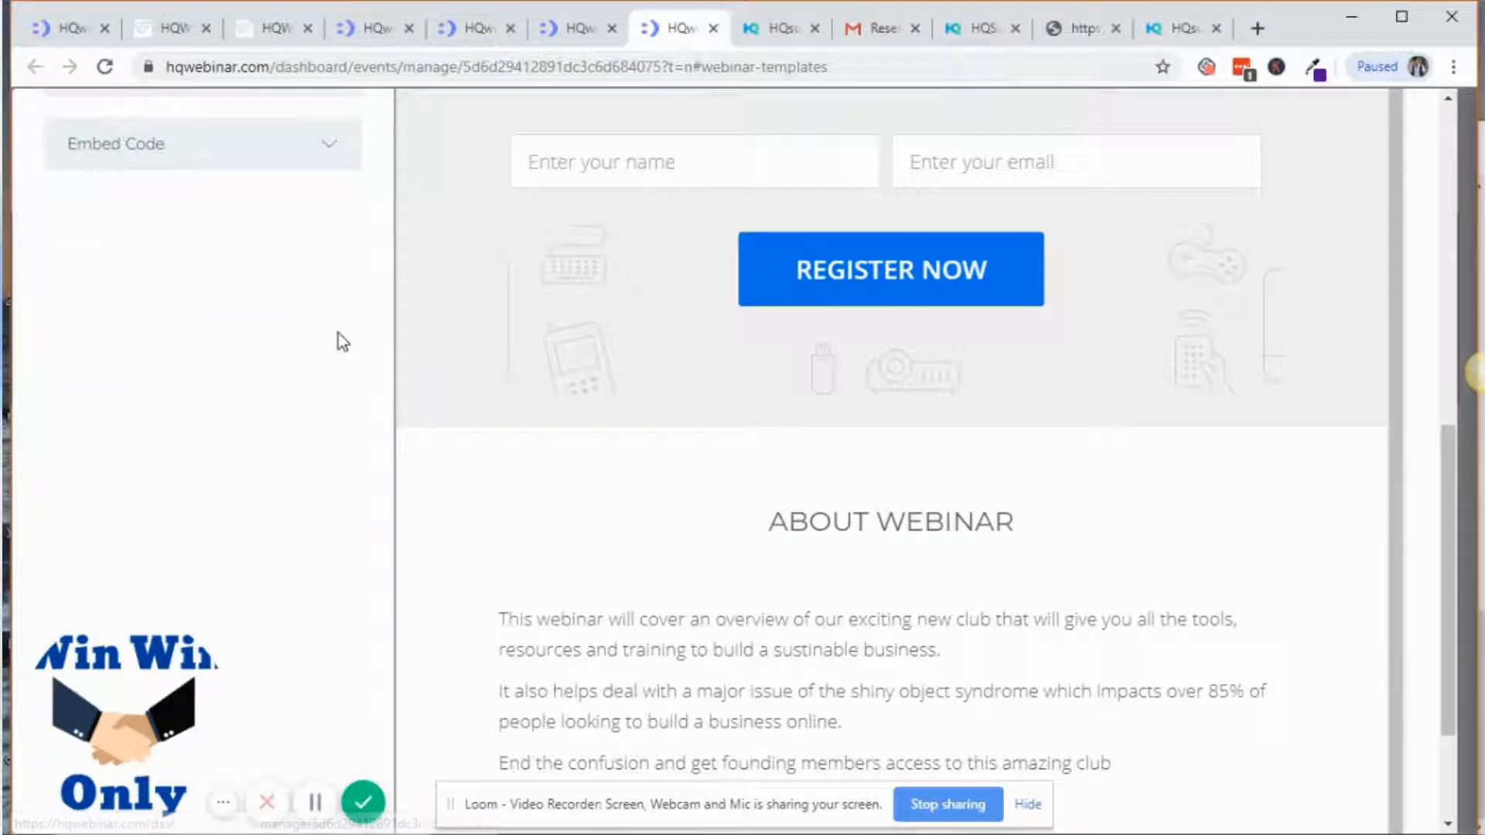
pyautogui.scroll(3, 337, 332)
pyautogui.scroll(6, 338, 333)
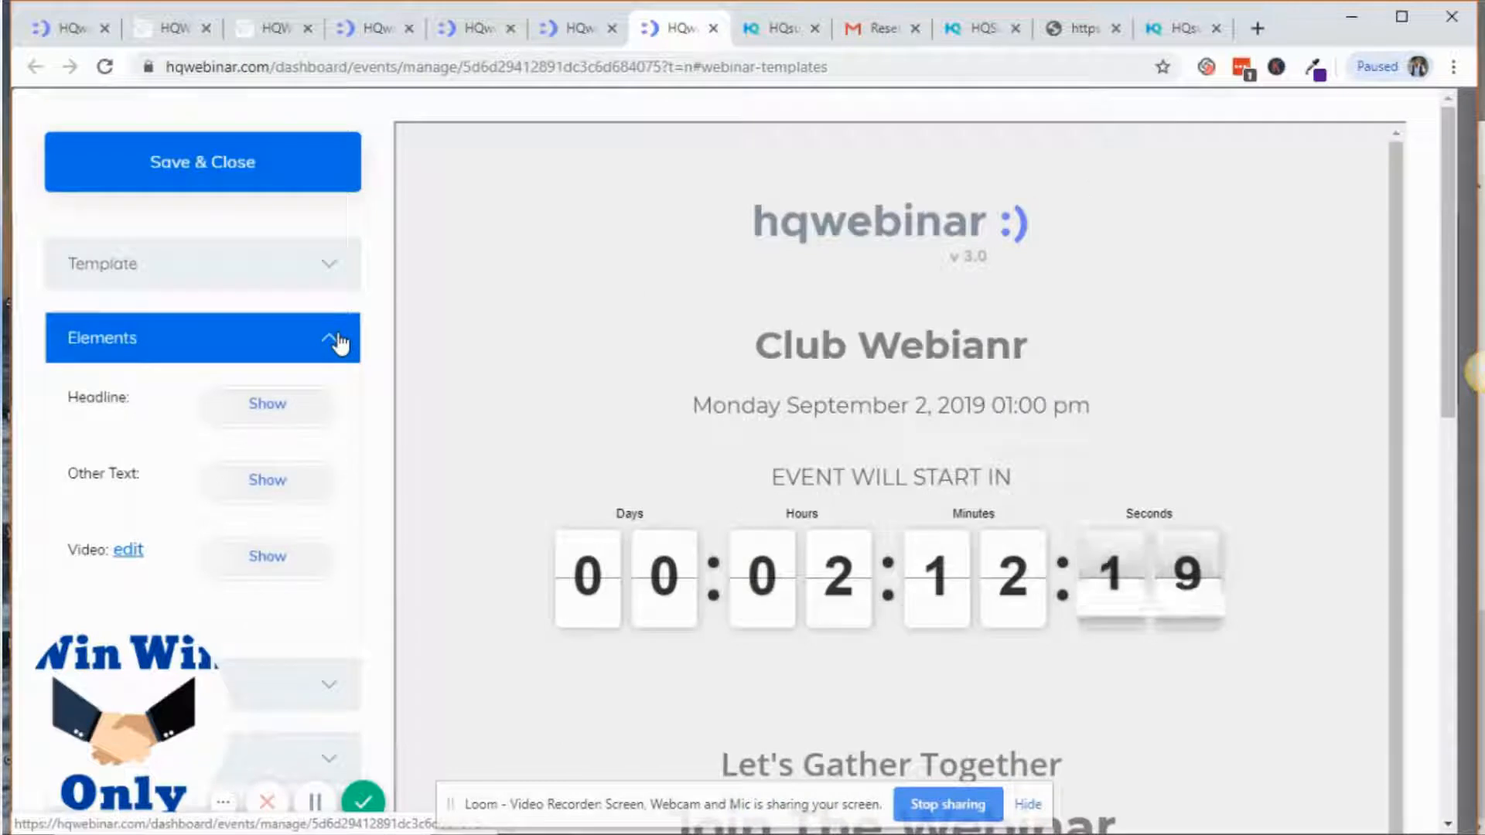
# Step: Expand the Branding options and review the logo, color scheme and Enable Branding settings for pages, emails and webinar room
pyautogui.scroll(-1, 337, 333)
pyautogui.scroll(-4, 337, 333)
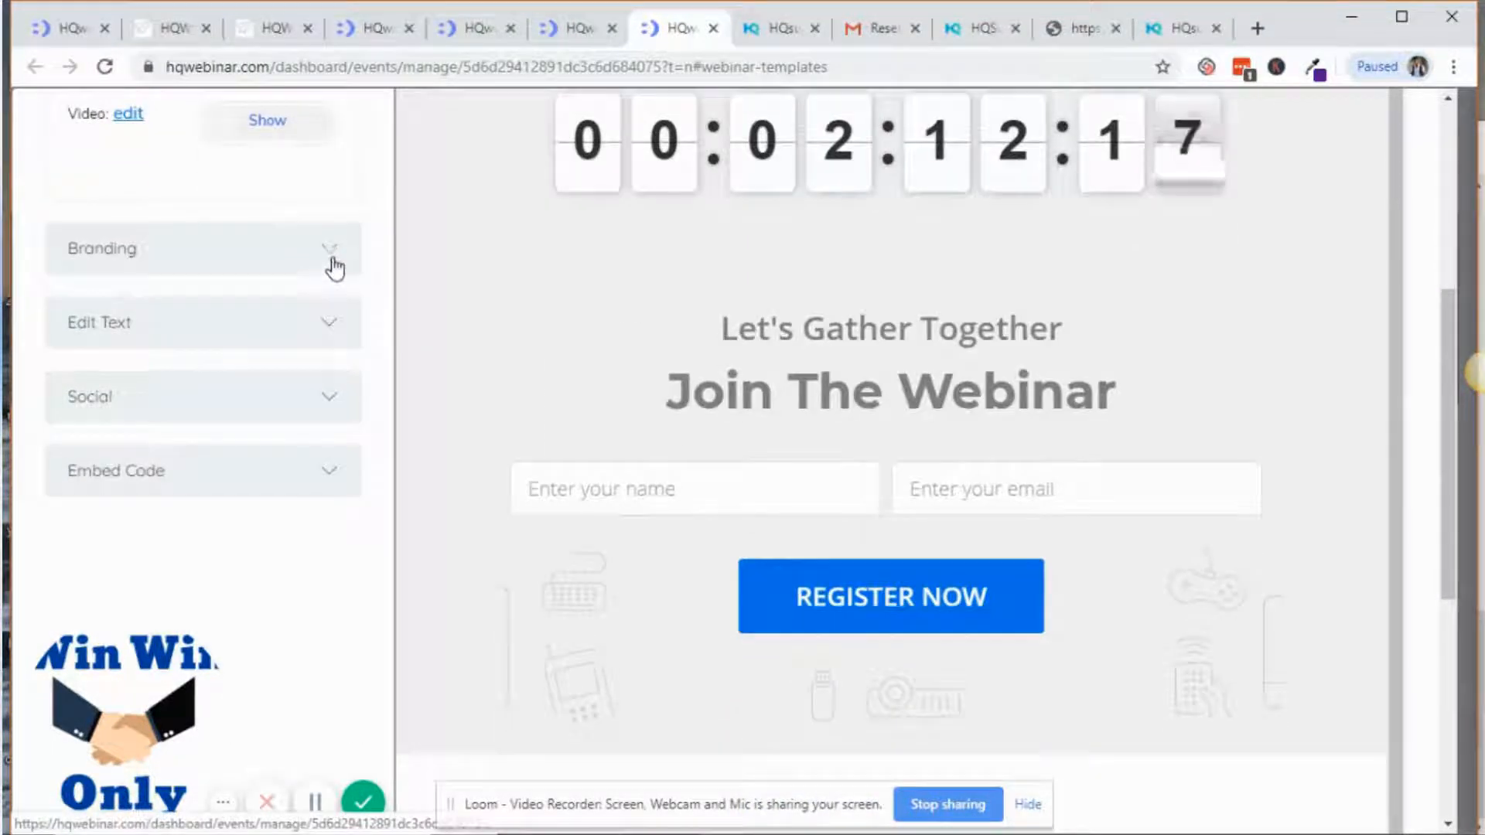
pyautogui.click(332, 265)
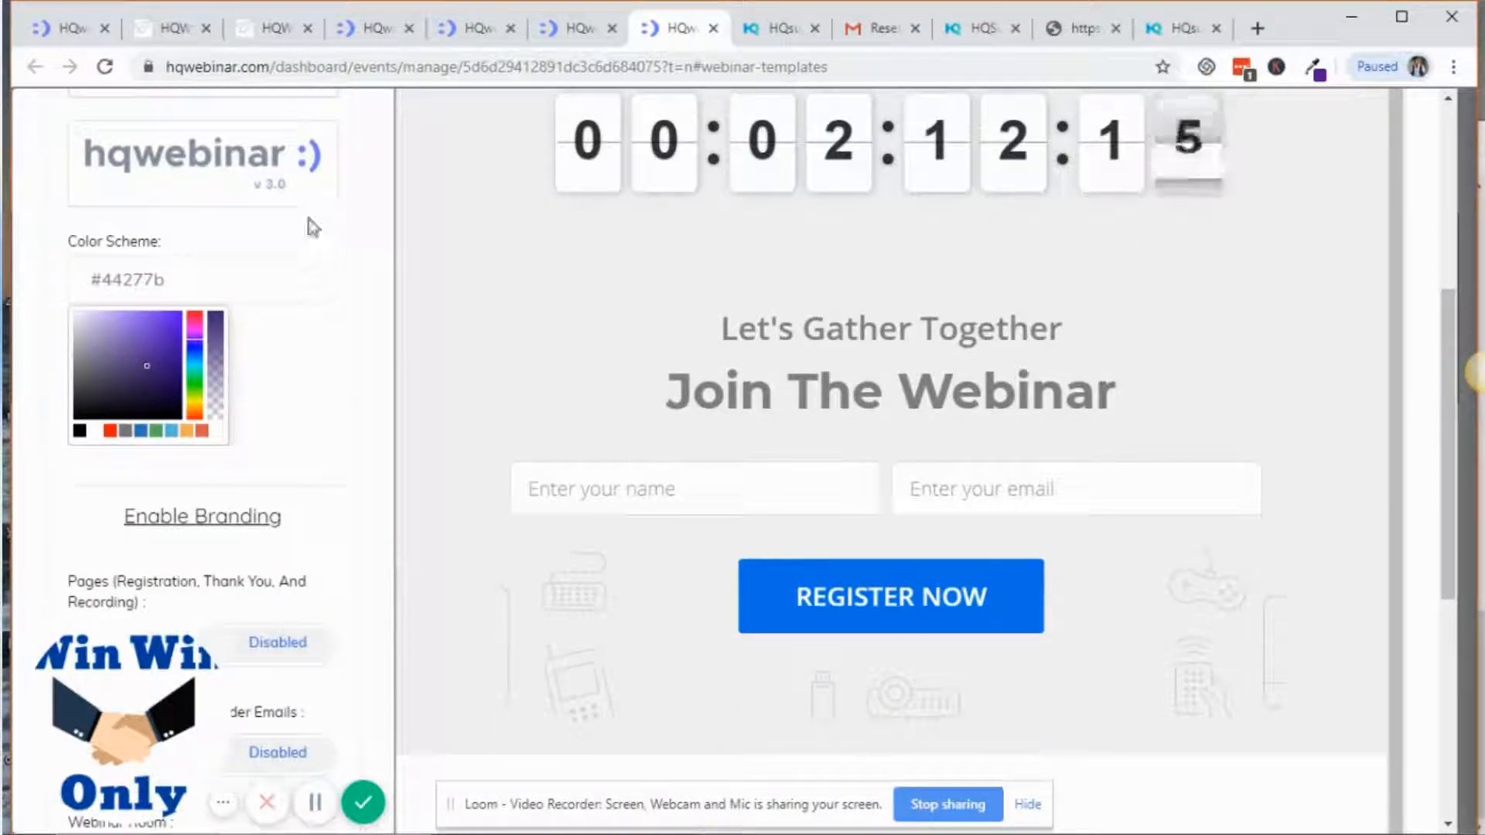
pyautogui.scroll(-3, 317, 310)
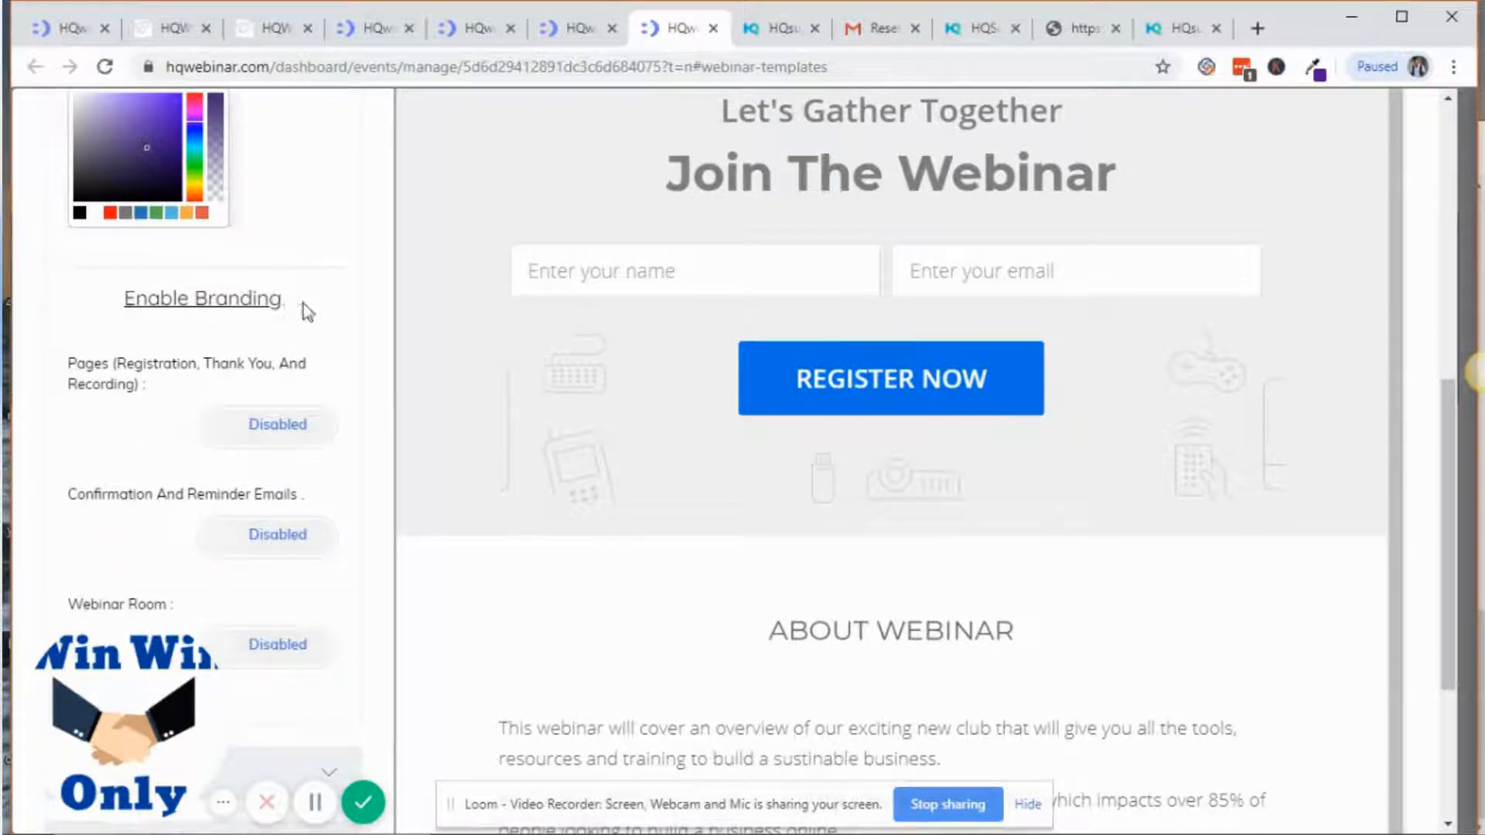
pyautogui.scroll(7, 308, 304)
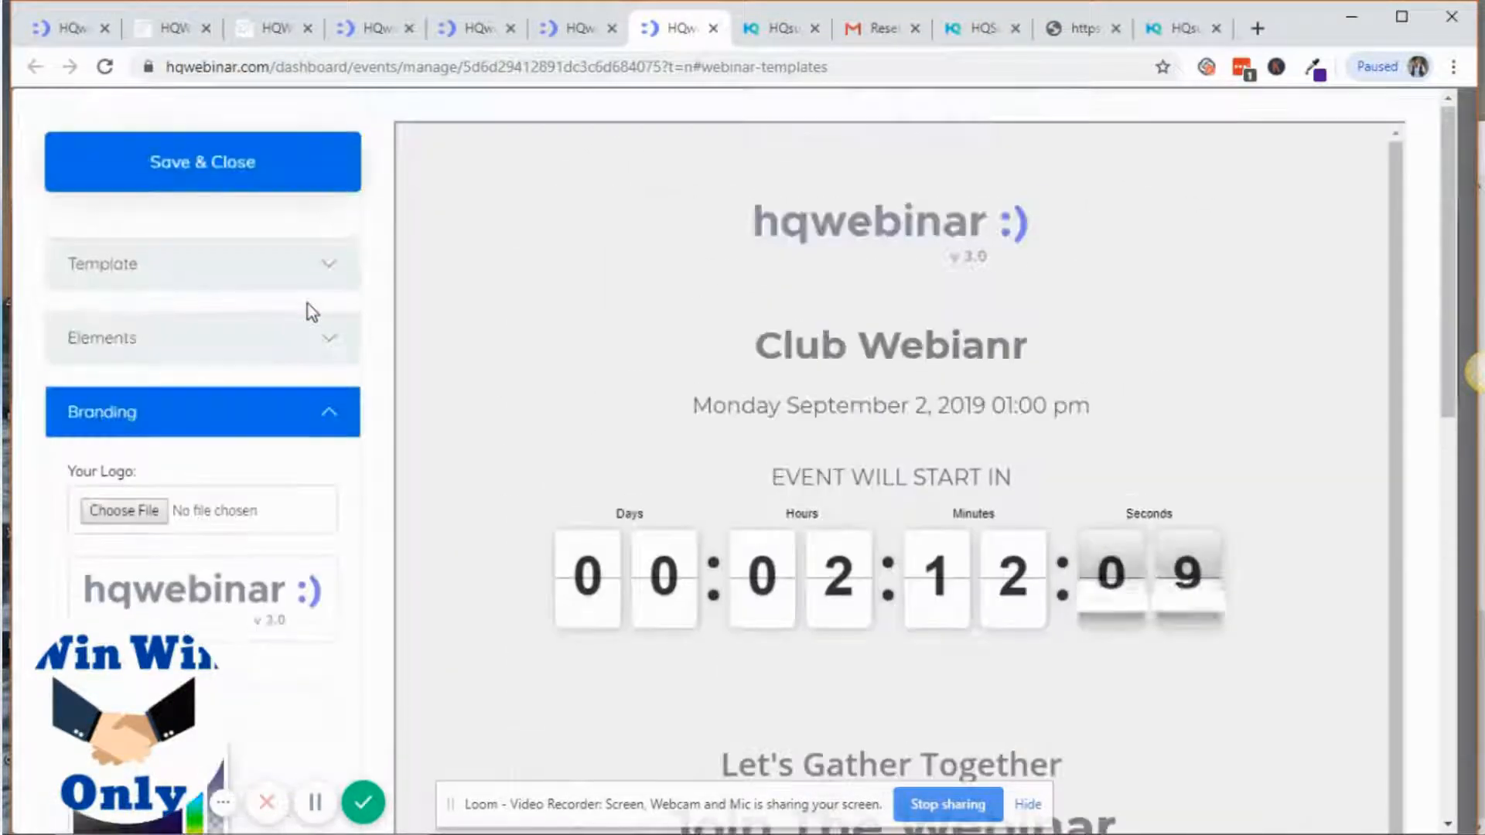
pyautogui.scroll(-12, 309, 306)
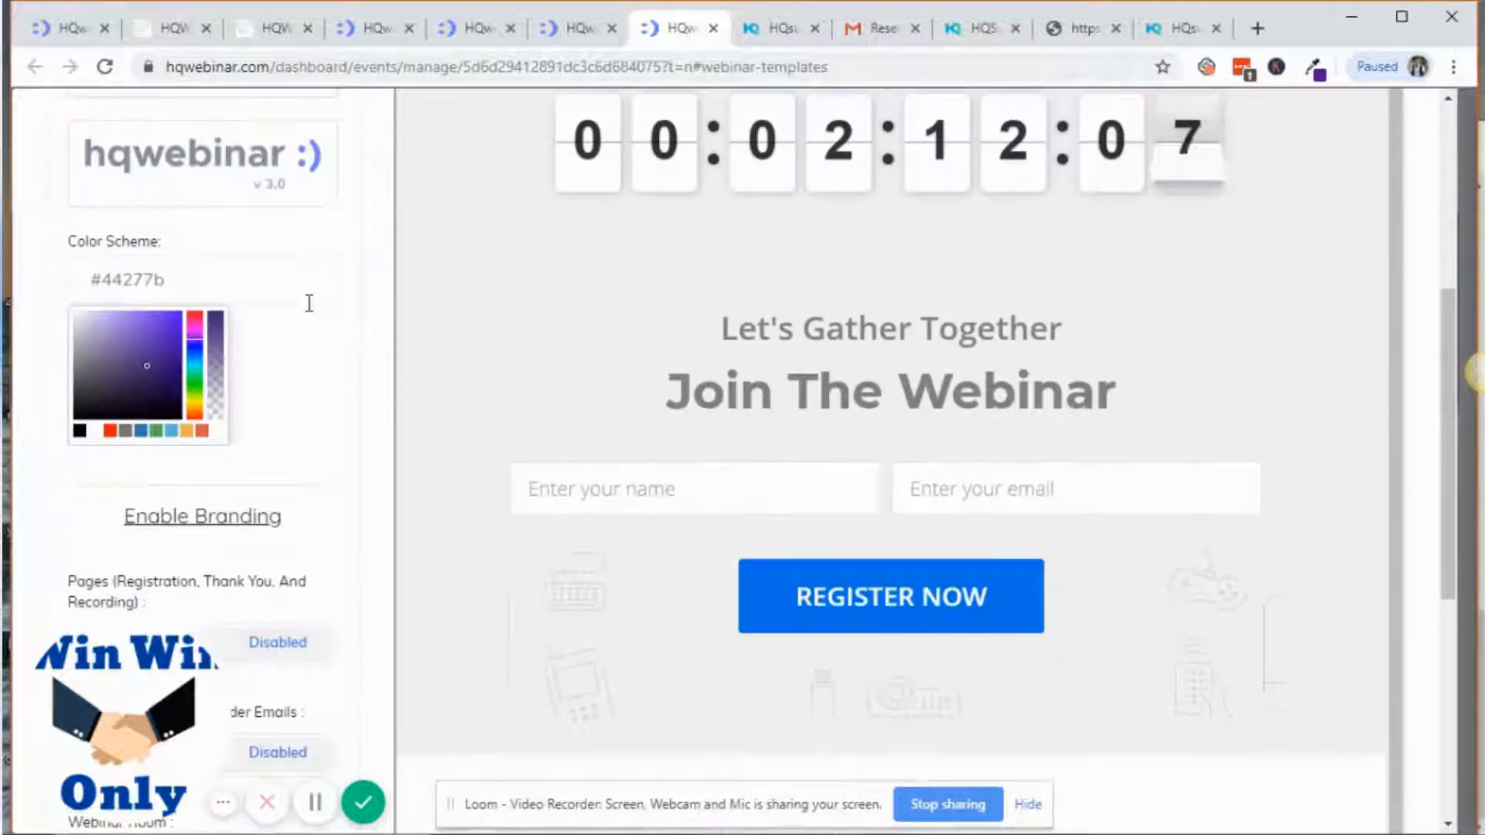
pyautogui.scroll(-2, 309, 307)
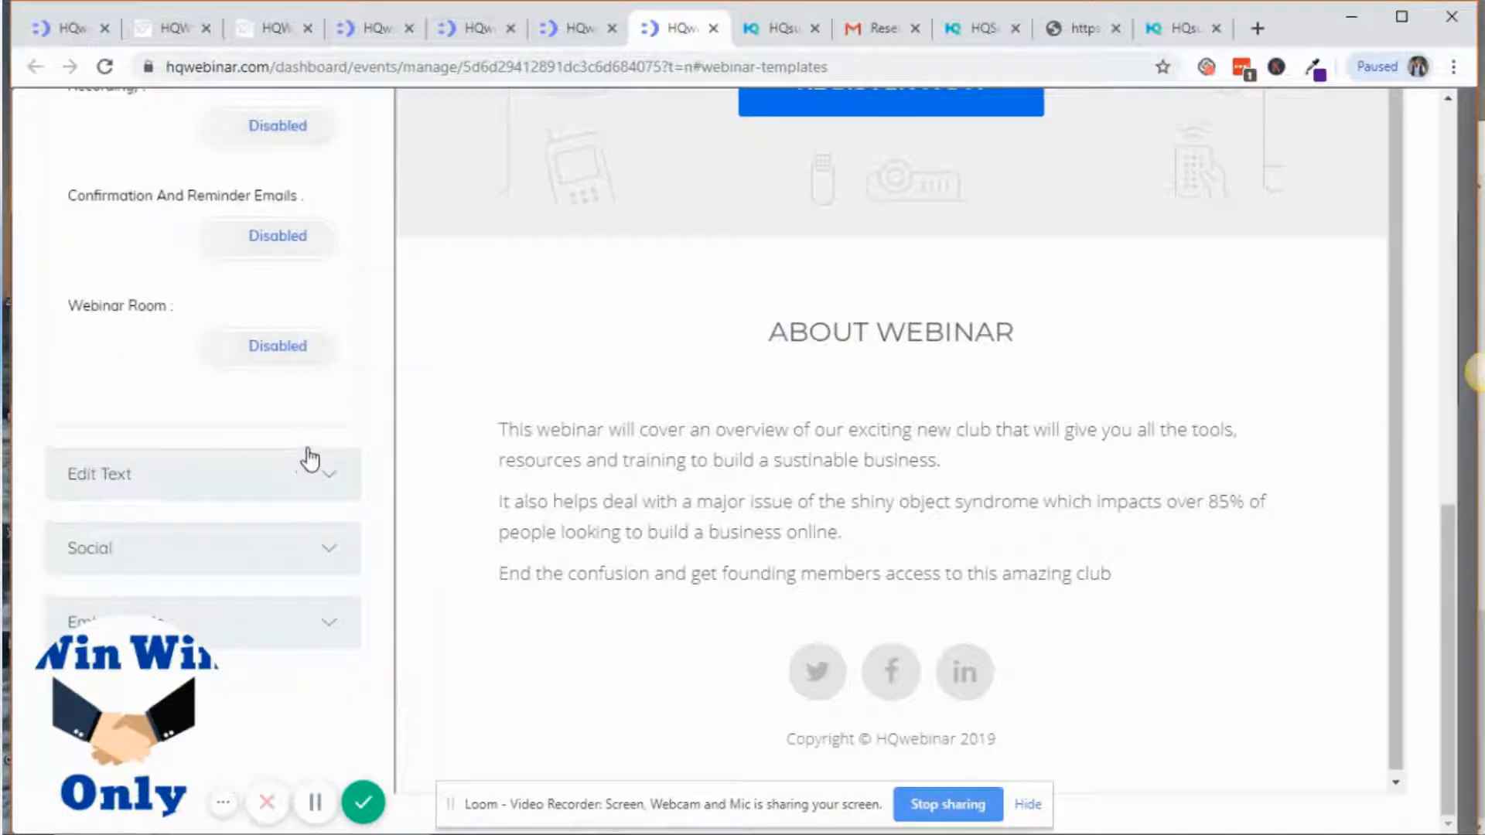
pyautogui.scroll(14, 336, 521)
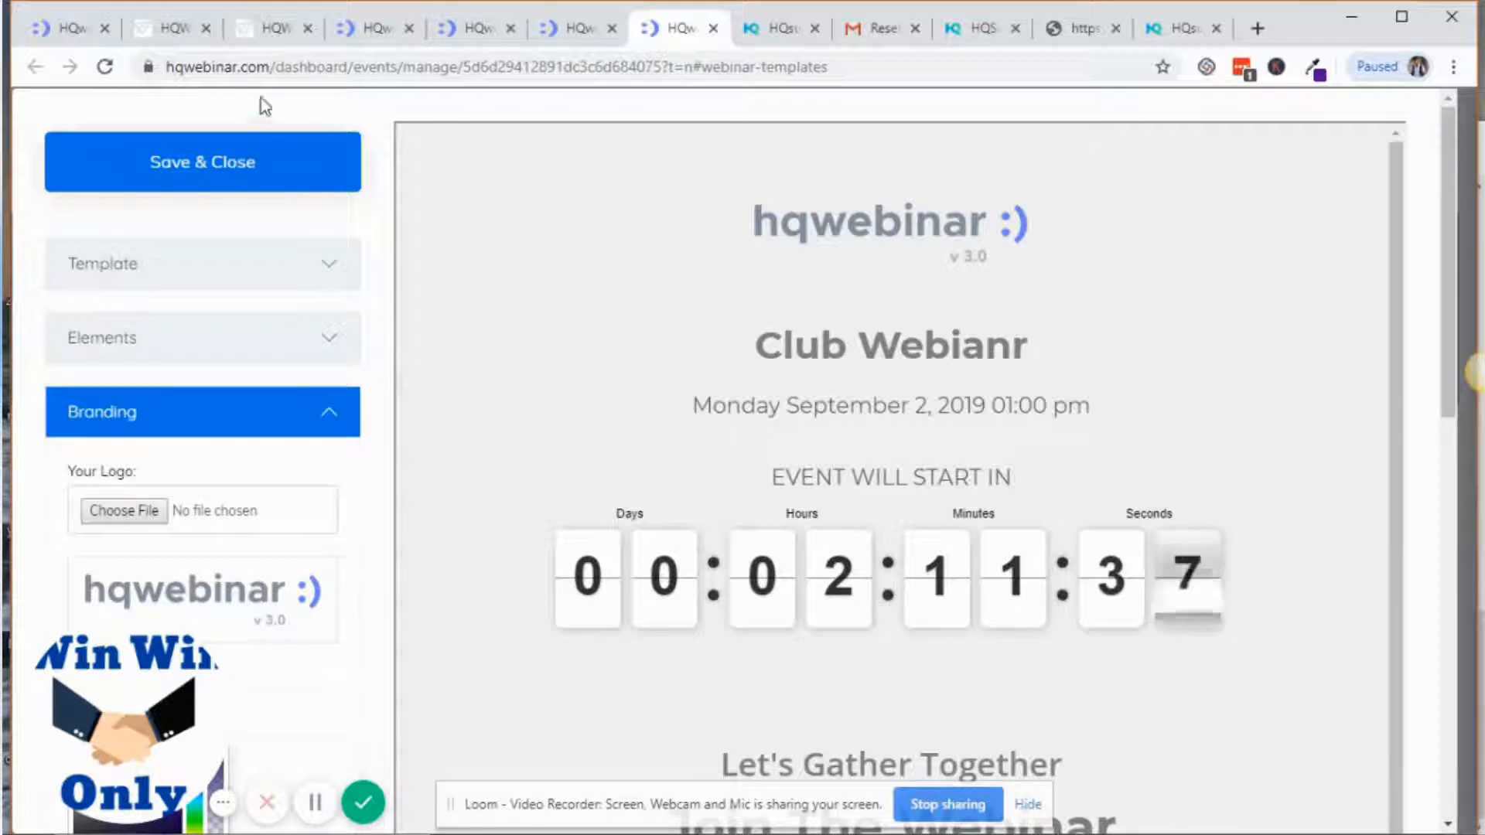
# Step: Return to the new event creation form and look over its opening fields
pyautogui.click(72, 31)
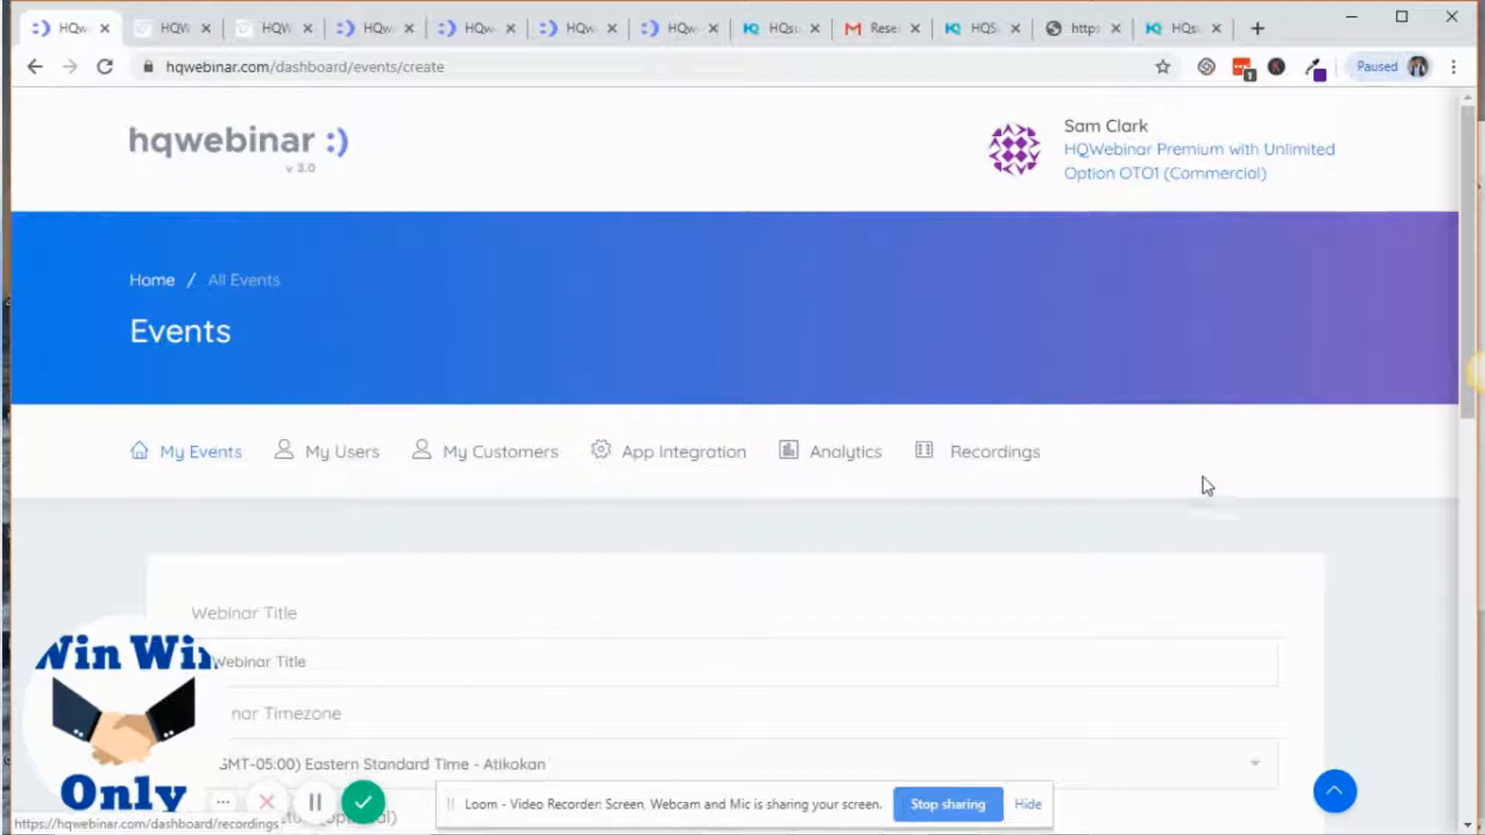
pyautogui.scroll(-2, 1315, 481)
pyautogui.scroll(2, 1400, 478)
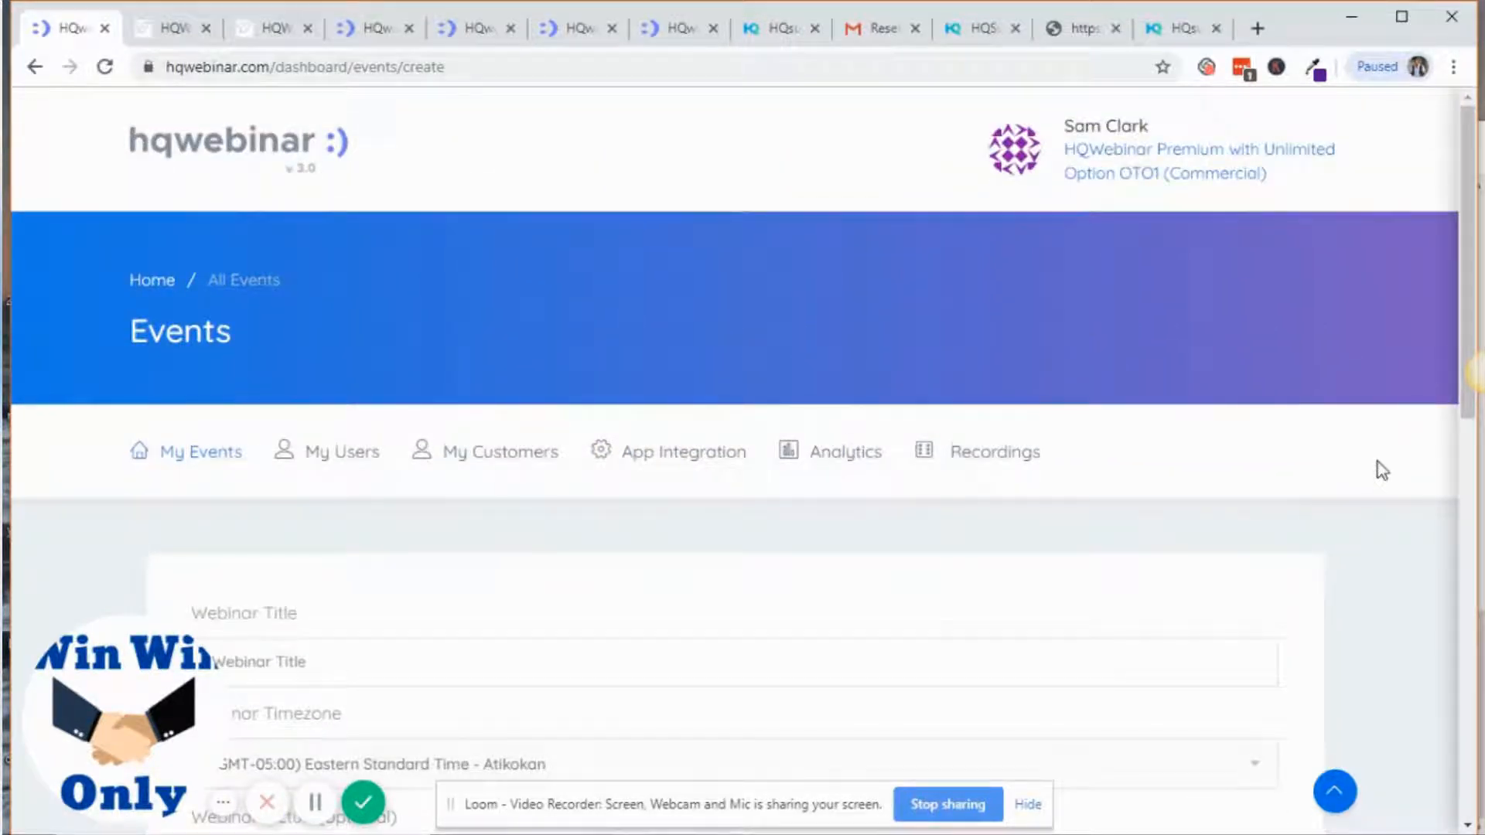